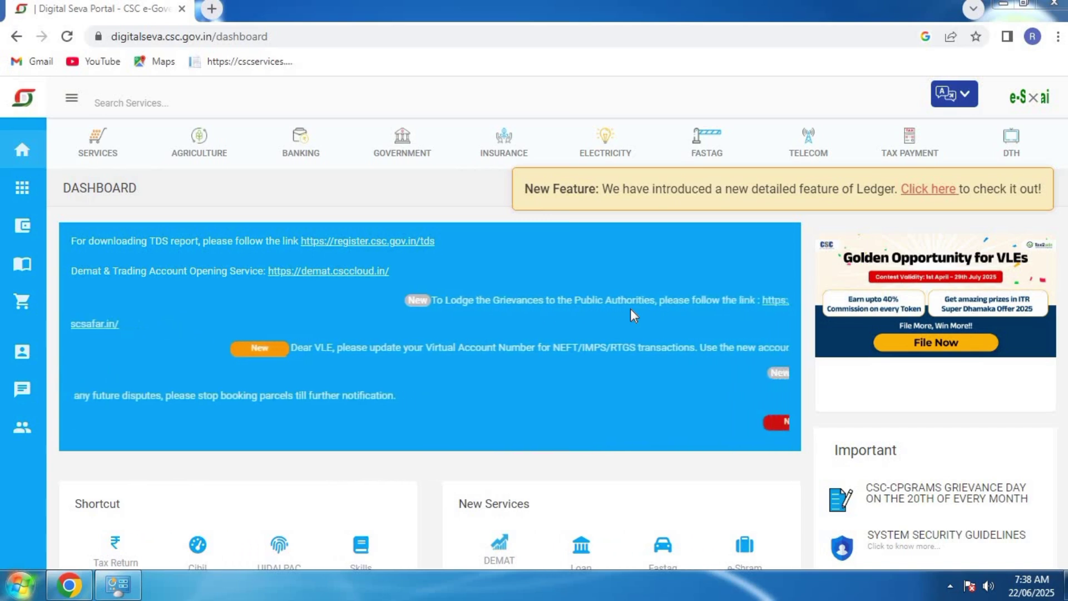
Search services for 'nsdl' and open the NSDL PAN Services result
{"action": "left_click", "coordinate": [155, 104]}
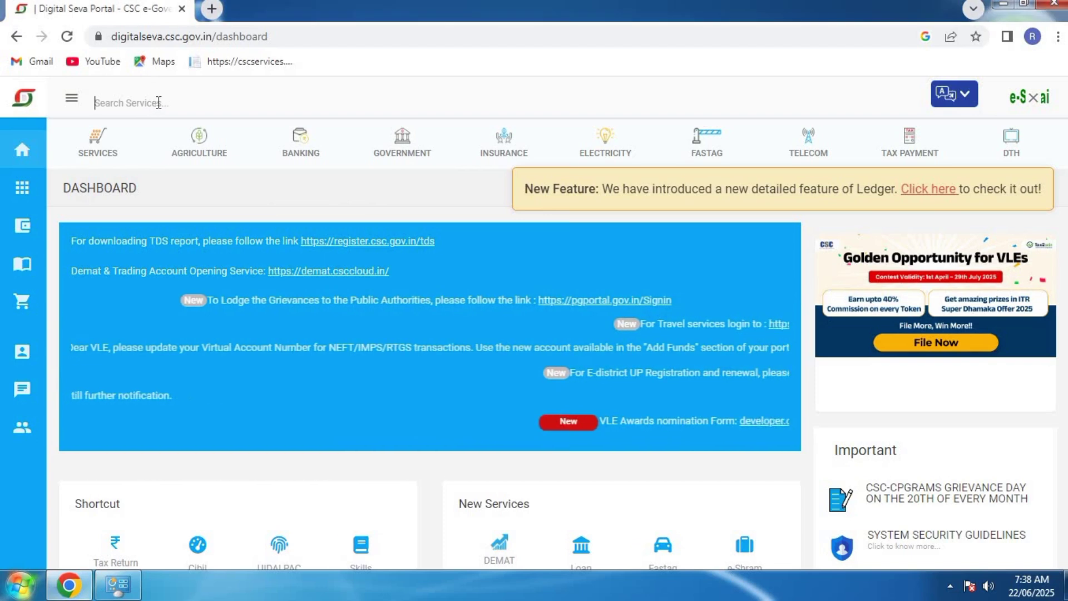
{"action": "type", "text": "nsdl"}
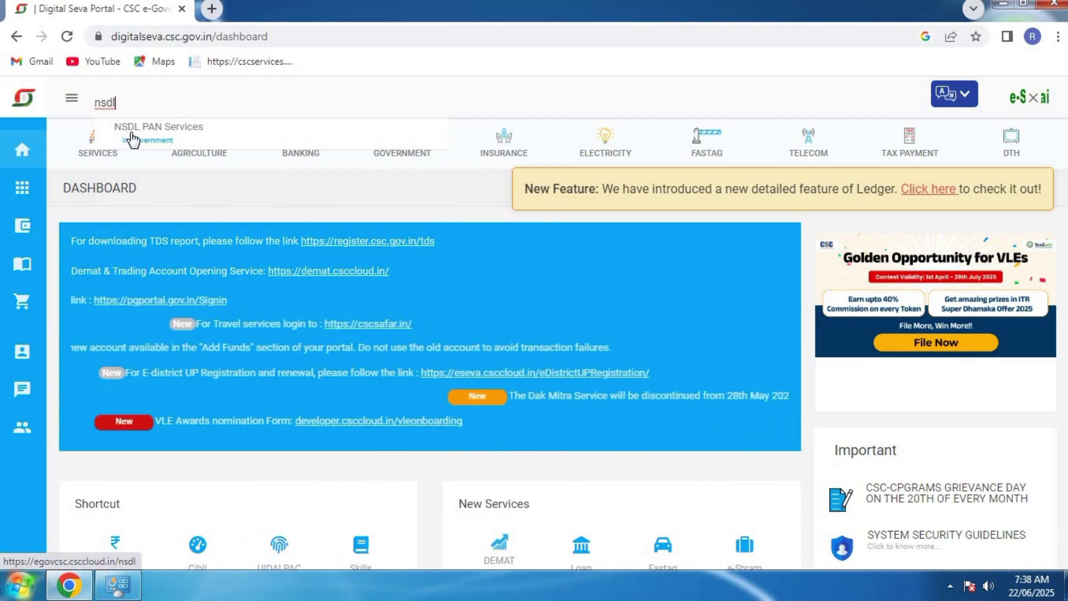
{"action": "left_click", "coordinate": [167, 136]}
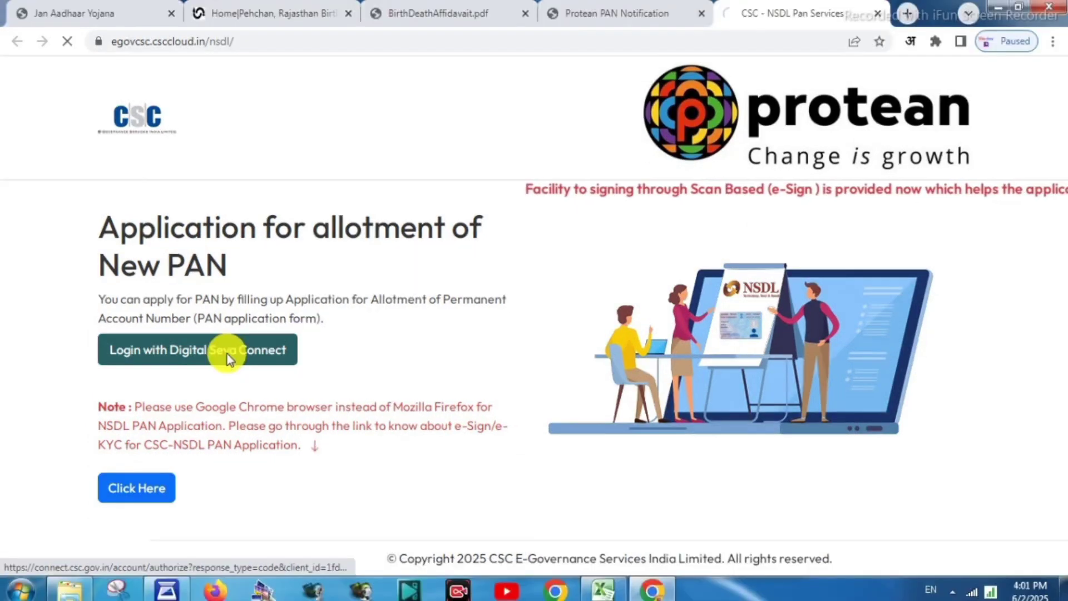
Sign in with Digital Seva Connect using the username, password and captcha
{"action": "left_click", "coordinate": [227, 354]}
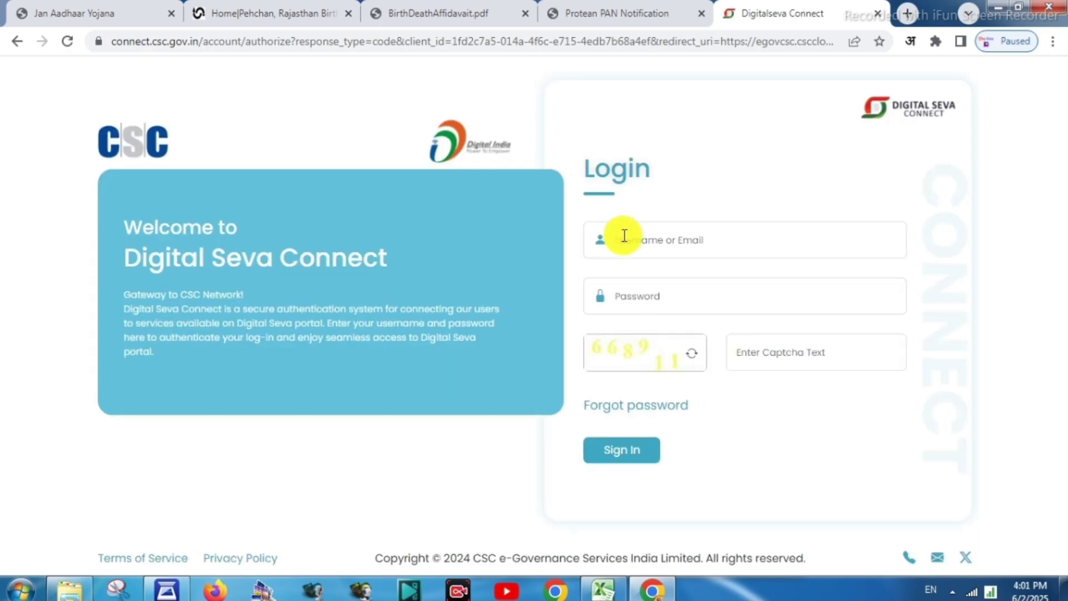
{"action": "left_click", "coordinate": [625, 236]}
{"action": "key", "text": "ctrl+v"}
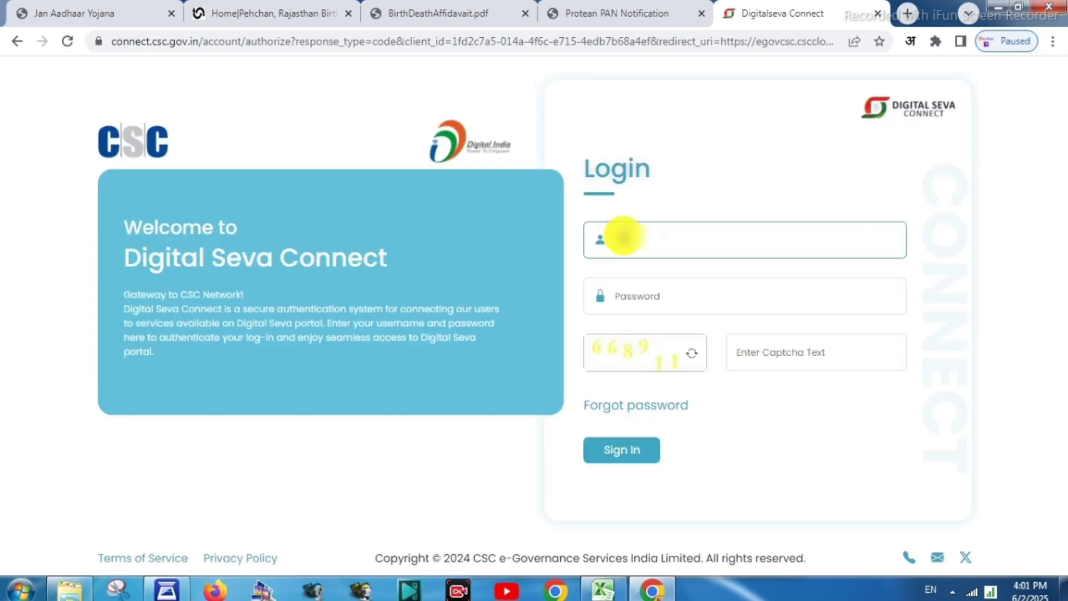
{"action": "type", "text": "?????????"}
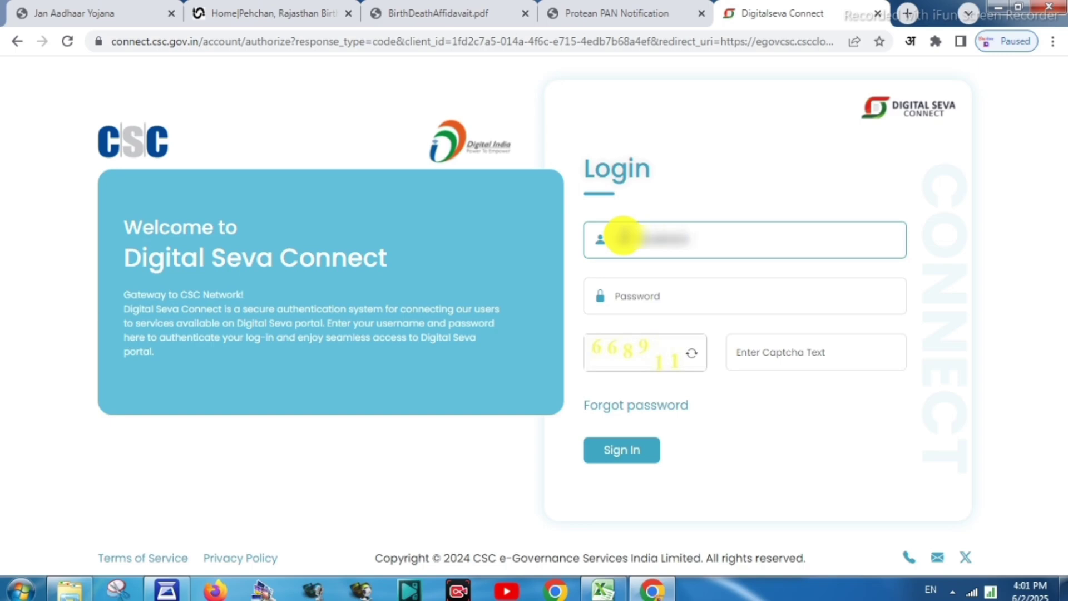
{"action": "left_click", "coordinate": [633, 295]}
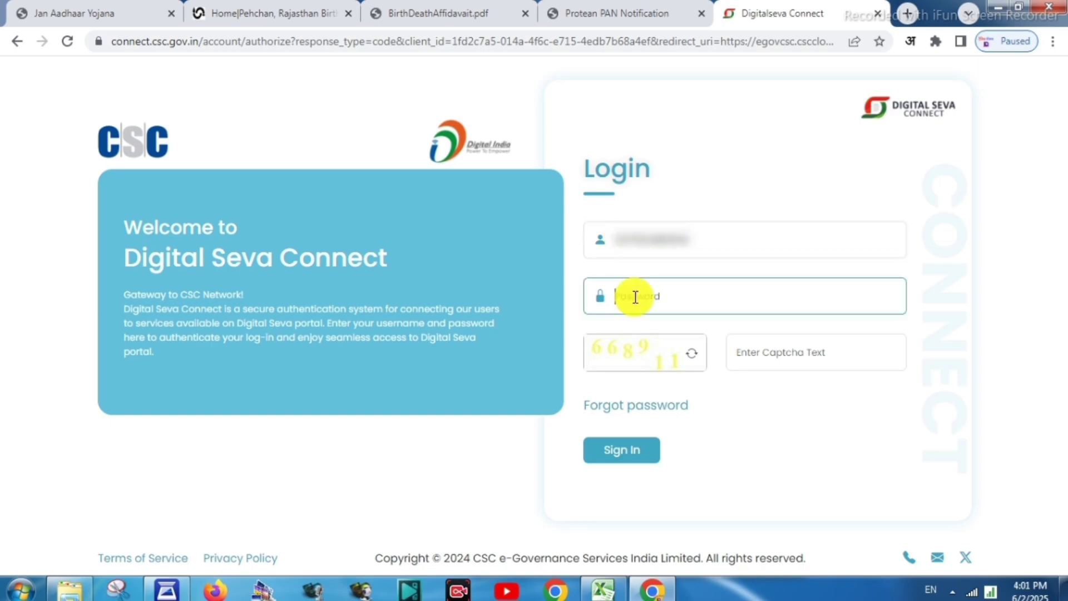
{"action": "type", "text": "?"}
{"action": "key", "text": "Tab"}
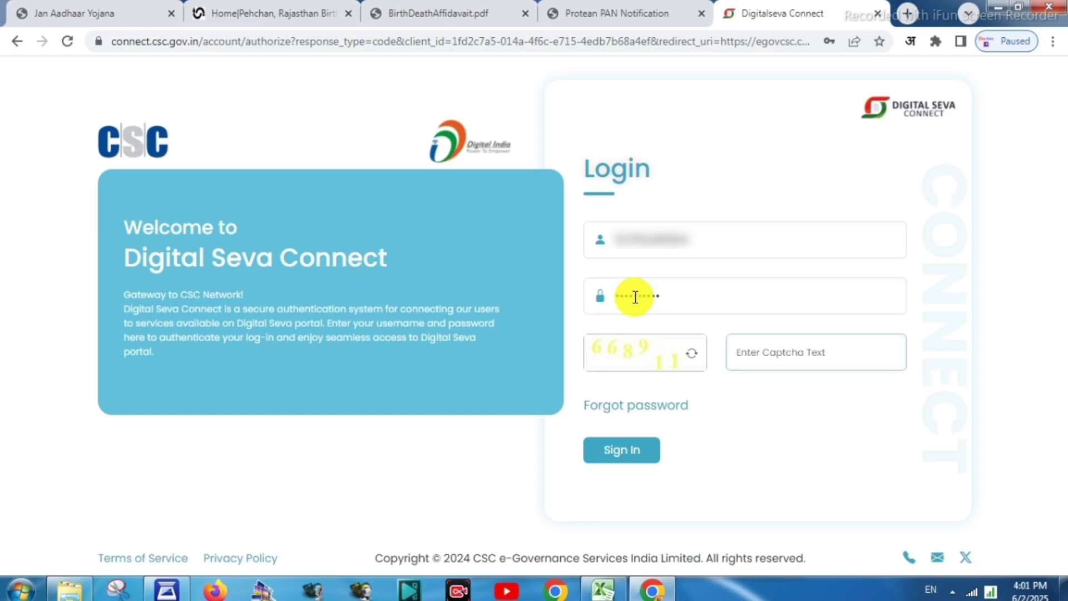
{"action": "type", "text": "668911"}
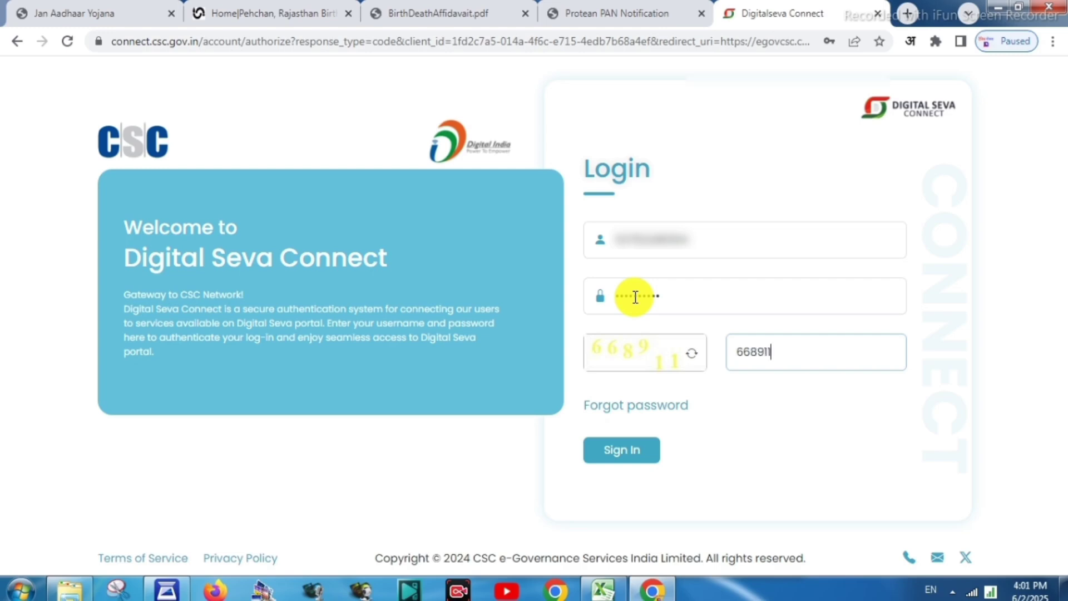
{"action": "left_click", "coordinate": [632, 451]}
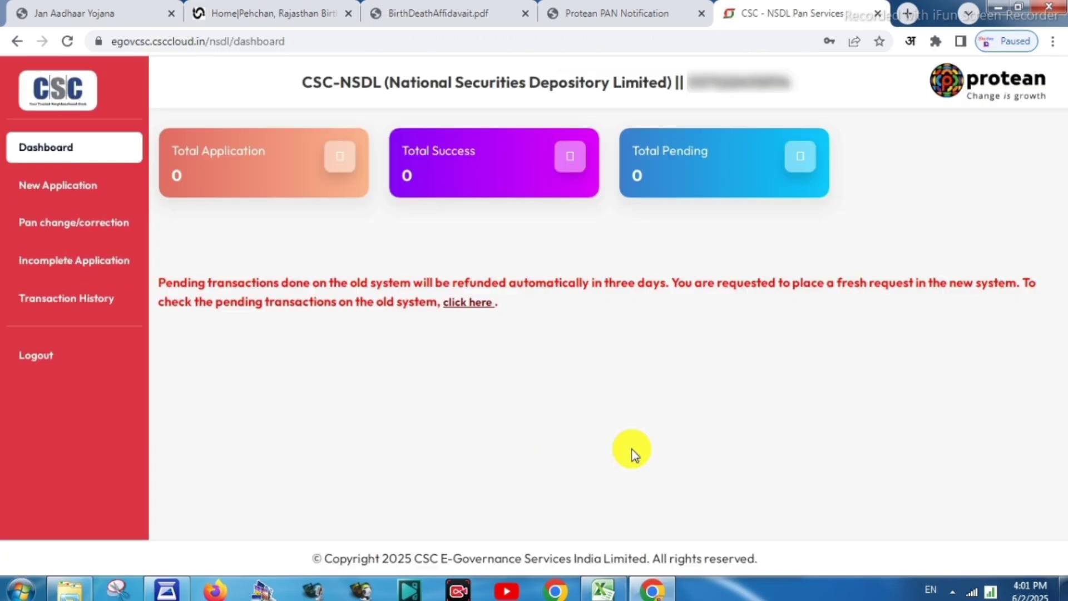
Start an e-KYC new PAN application: Form 49A, INDIVIDUAL, Physical PAN Card/E -PAN Card
{"action": "left_click", "coordinate": [51, 188]}
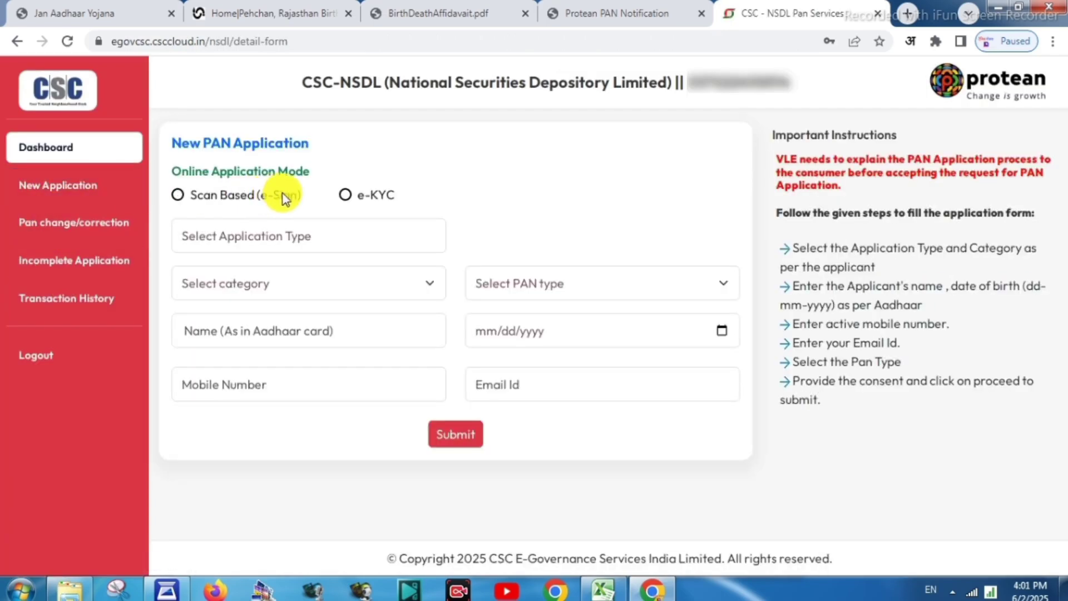
{"action": "left_click", "coordinate": [346, 194]}
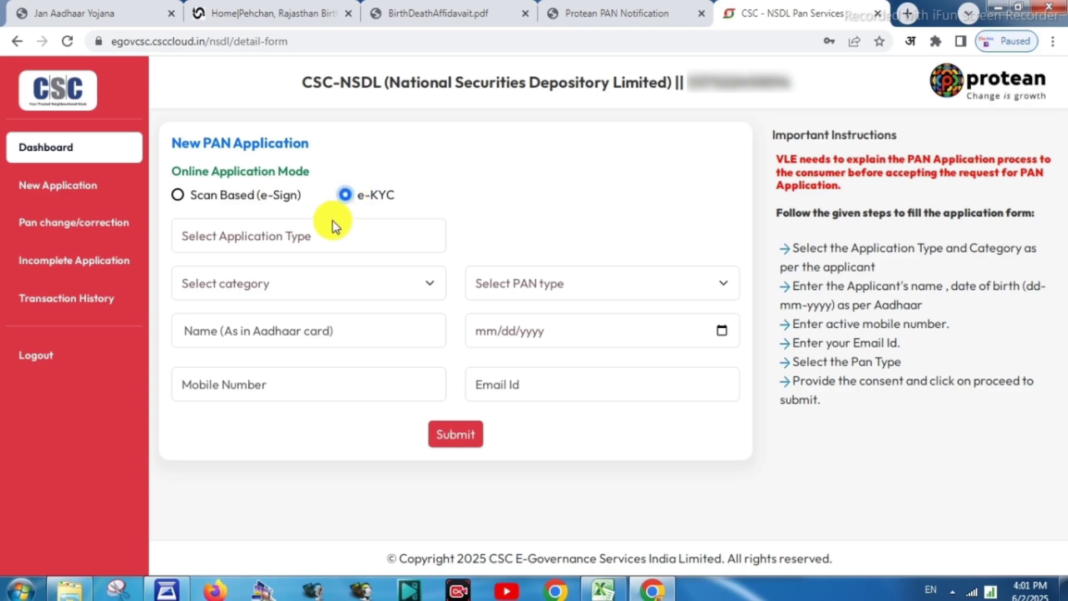
{"action": "left_click", "coordinate": [289, 236]}
{"action": "left_click", "coordinate": [310, 278]}
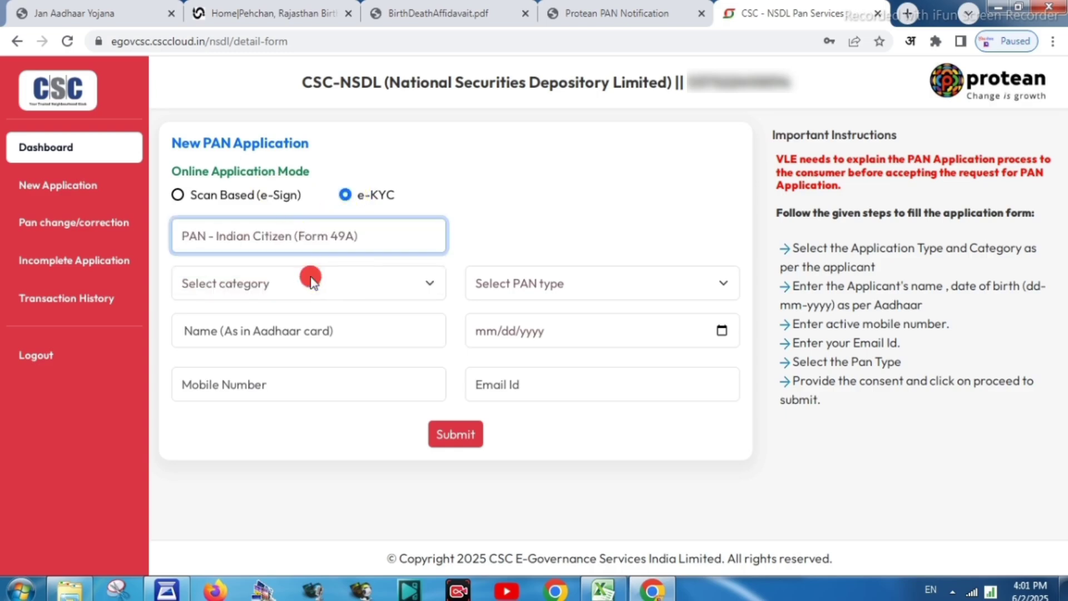
{"action": "left_click", "coordinate": [310, 278]}
{"action": "left_click", "coordinate": [290, 324]}
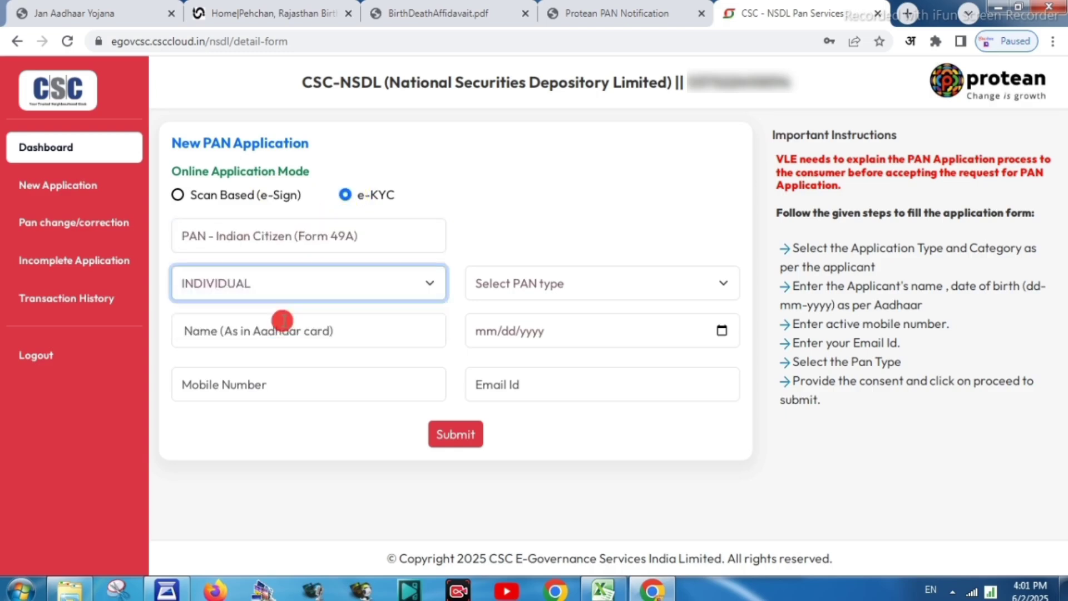
{"action": "left_click", "coordinate": [526, 284]}
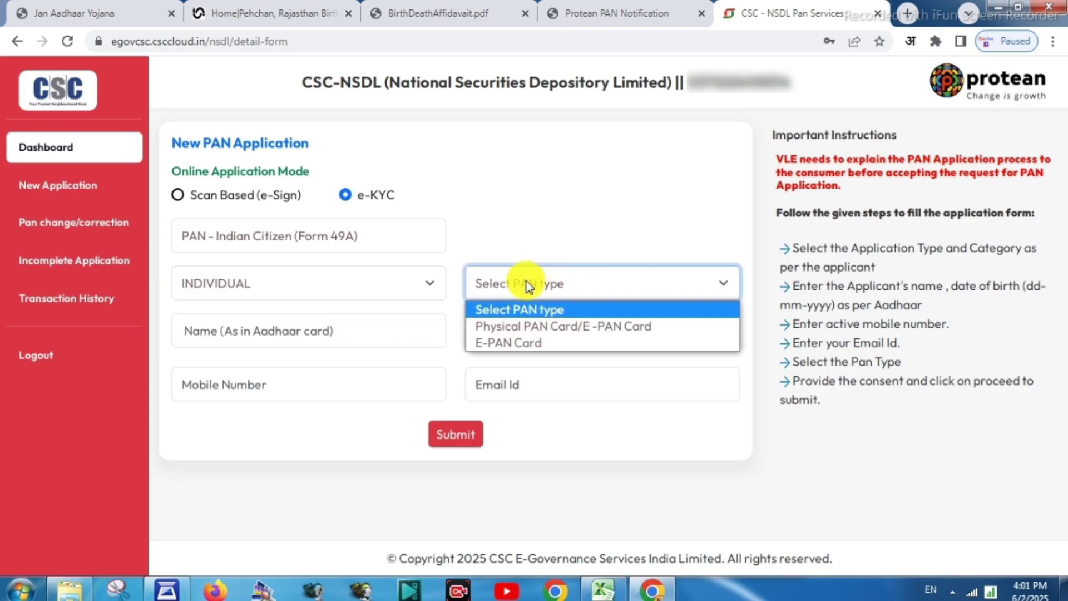
{"action": "left_click", "coordinate": [540, 324]}
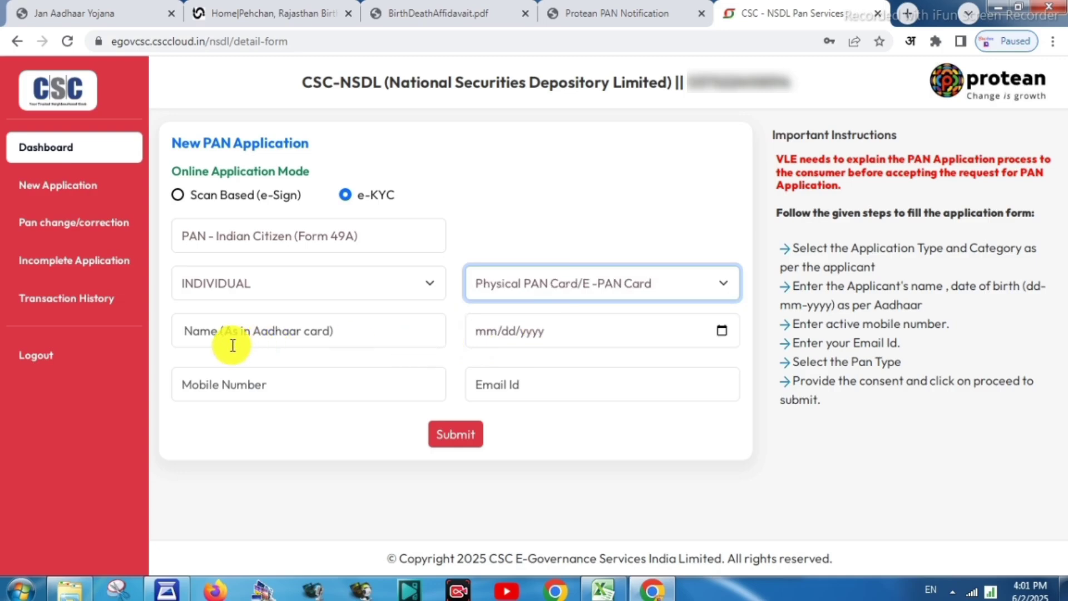
Step through the applicant's name, date of birth and mobile number fields
{"action": "left_click", "coordinate": [217, 331]}
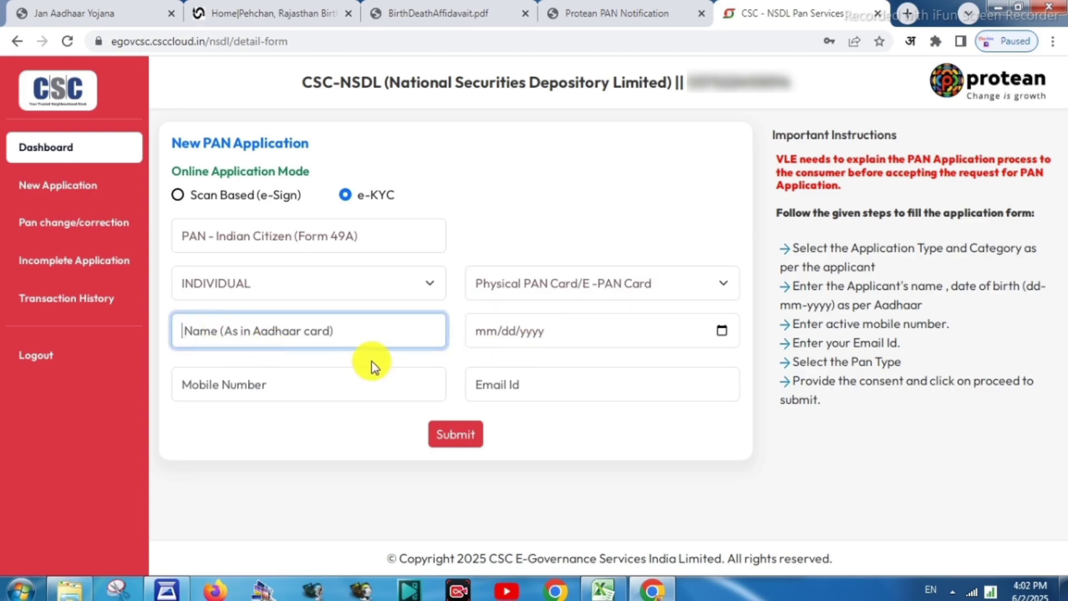
{"action": "left_click", "coordinate": [480, 332]}
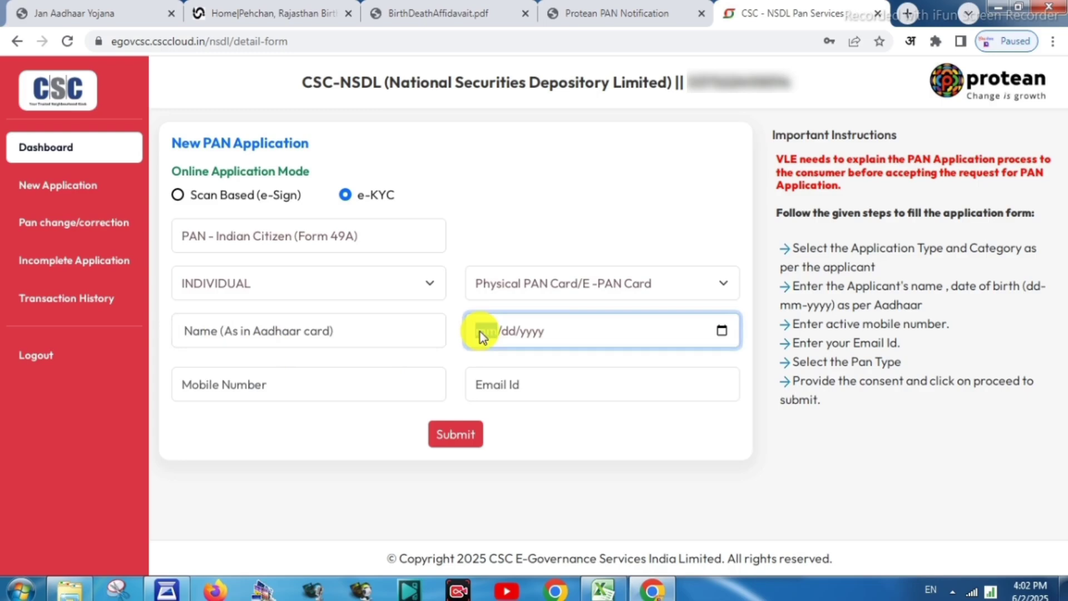
{"action": "left_click", "coordinate": [508, 334]}
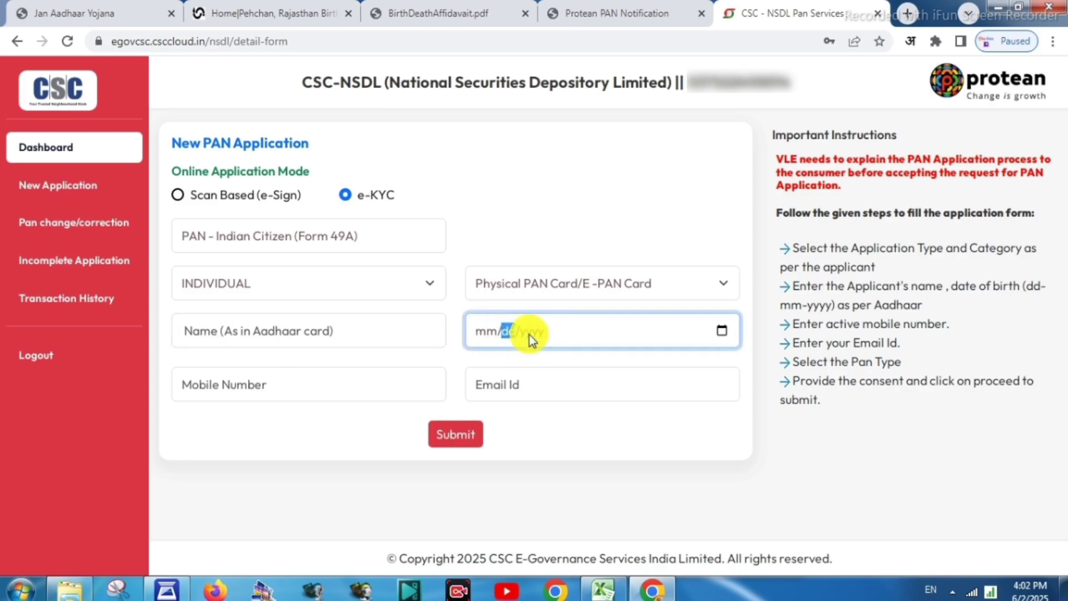
{"action": "left_click", "coordinate": [530, 334]}
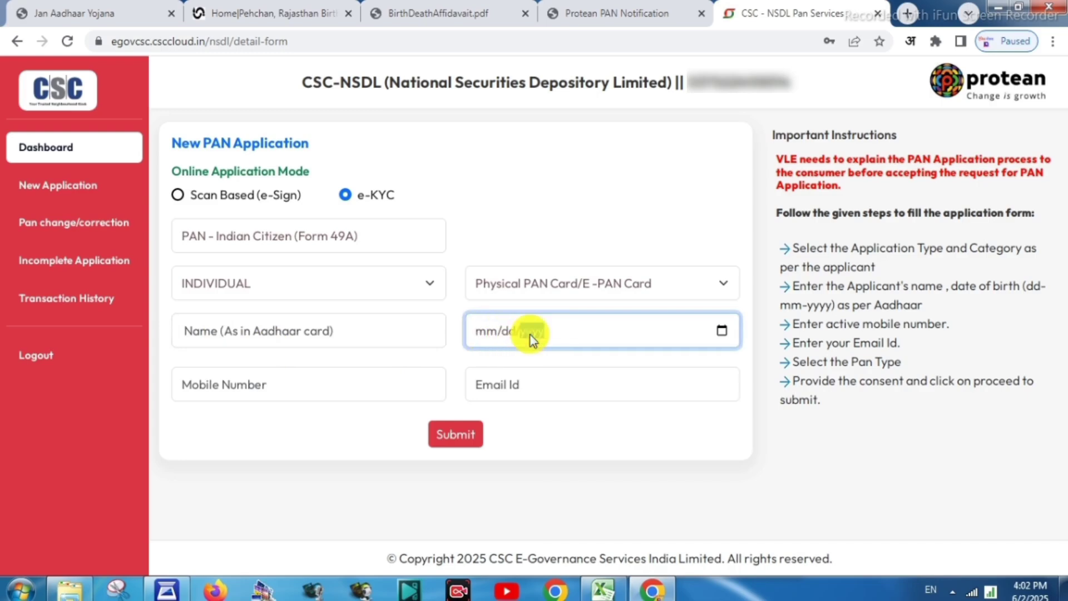
{"action": "left_click", "coordinate": [254, 383]}
Proceed to the NSDL portal, agree to location monitoring and allow location access
{"action": "left_click", "coordinate": [489, 383]}
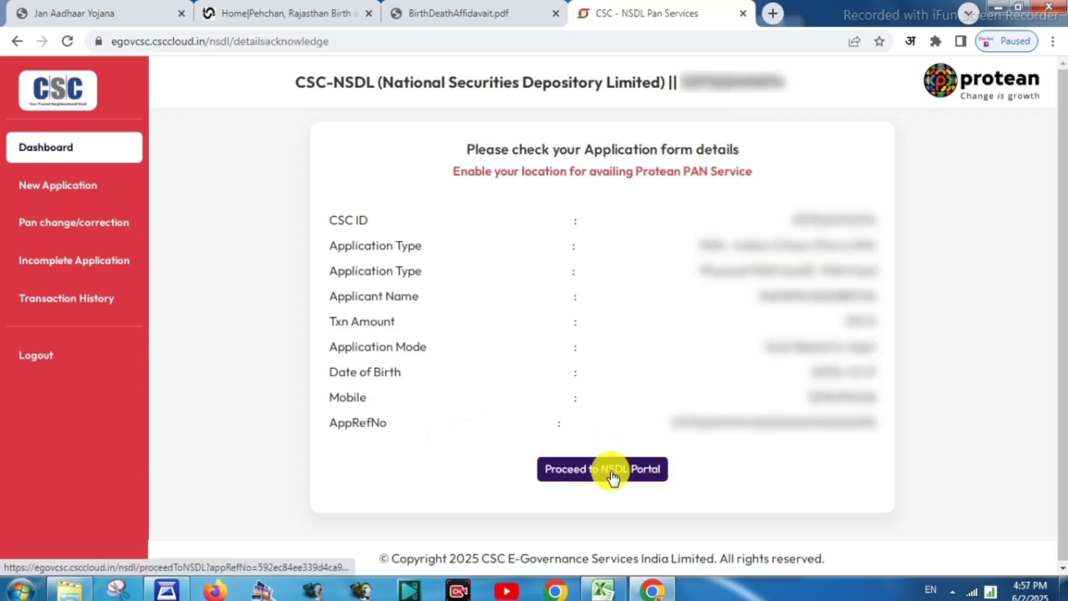
{"action": "left_click", "coordinate": [614, 476]}
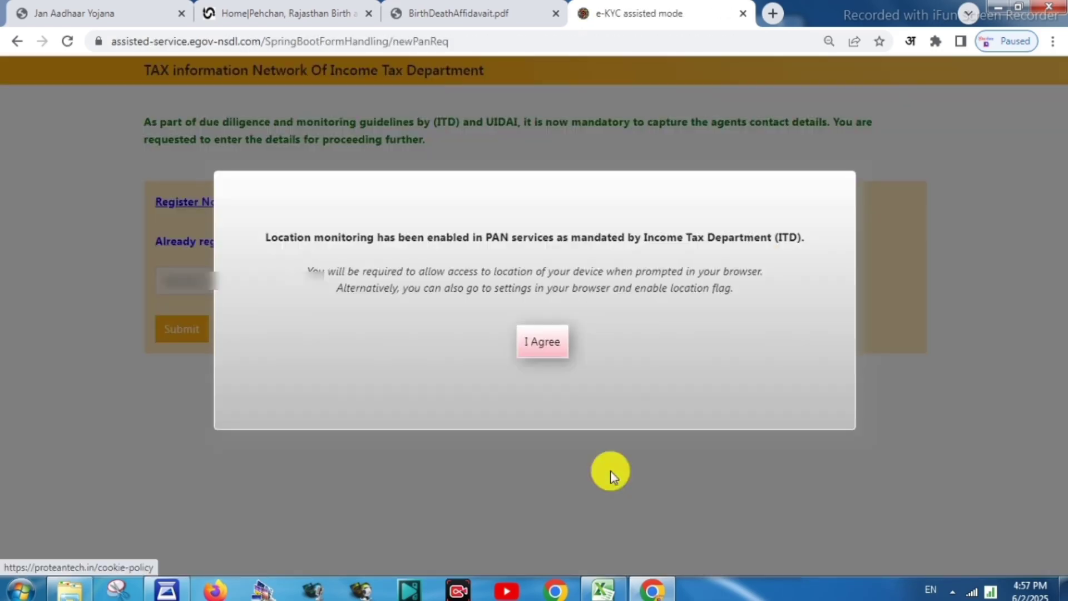
{"action": "left_click", "coordinate": [545, 346]}
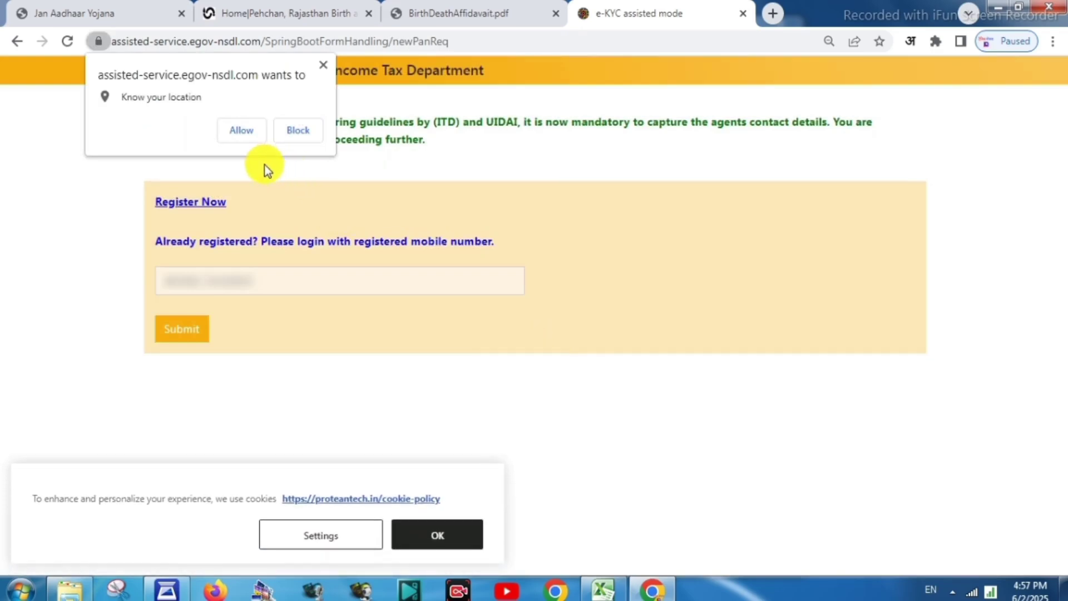
{"action": "left_click", "coordinate": [240, 131]}
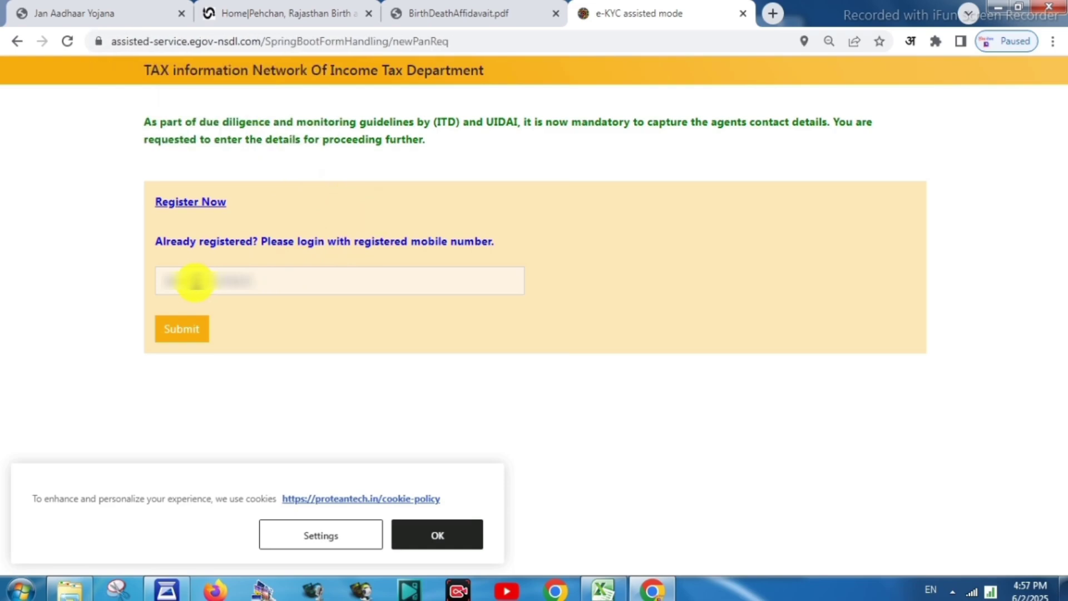
Try logging in with an edited mobile number, which is rejected as unregistered
{"action": "left_click", "coordinate": [196, 281]}
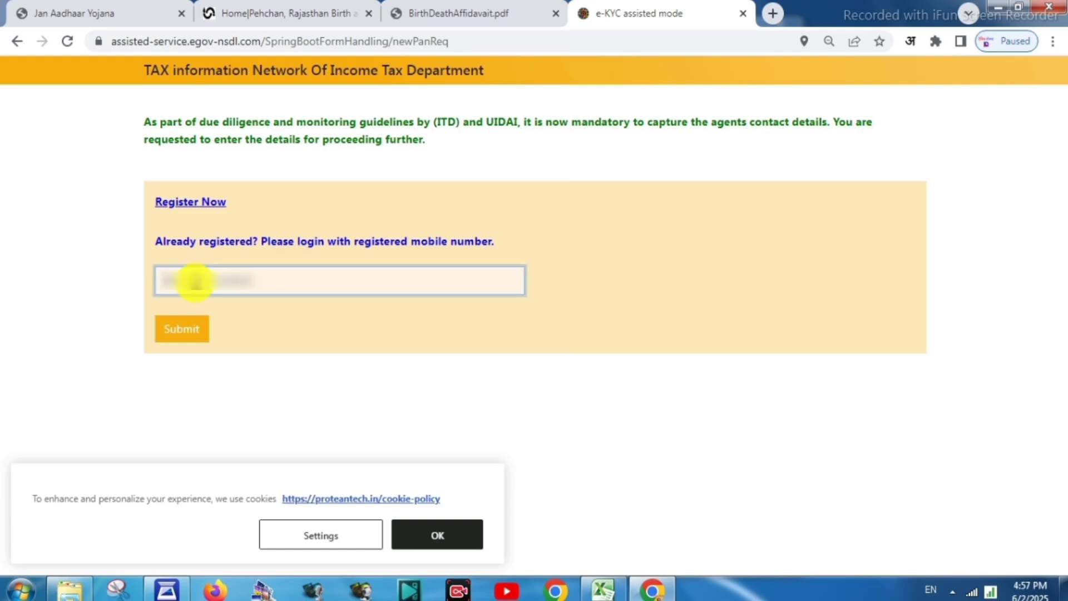
{"action": "key", "text": "BackSpace"}
{"action": "key", "text": "BackSpace"}
{"action": "key", "text": "BackSpace"}
{"action": "key", "text": "BackSpace"}
{"action": "key", "text": "BackSpace"}
{"action": "key", "text": "BackSpace"}
{"action": "key", "text": "BackSpace"}
{"action": "key", "text": "BackSpace"}
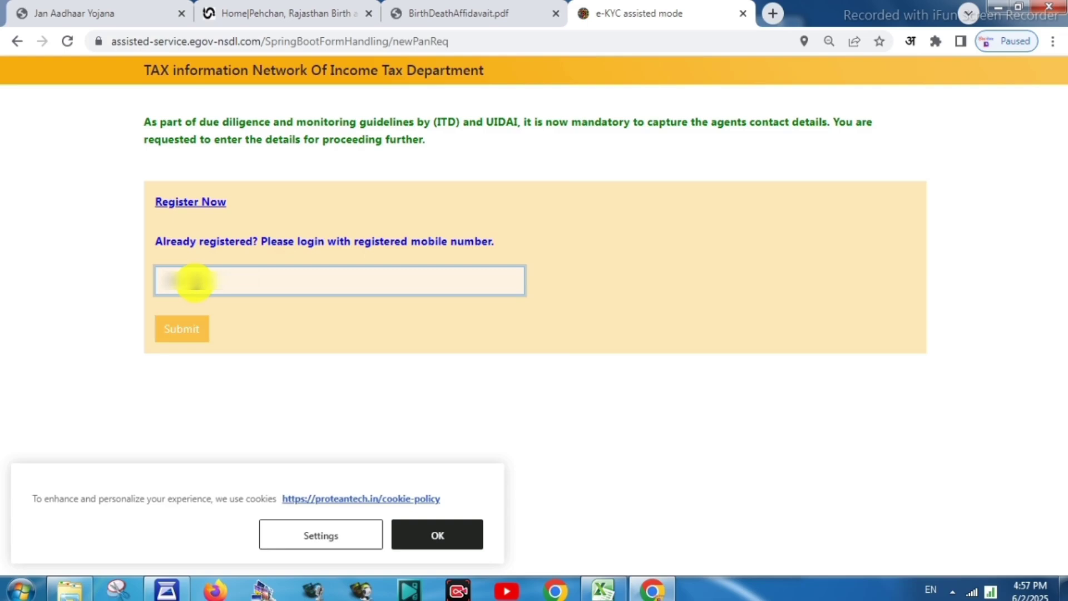
{"action": "type", "text": "00"}
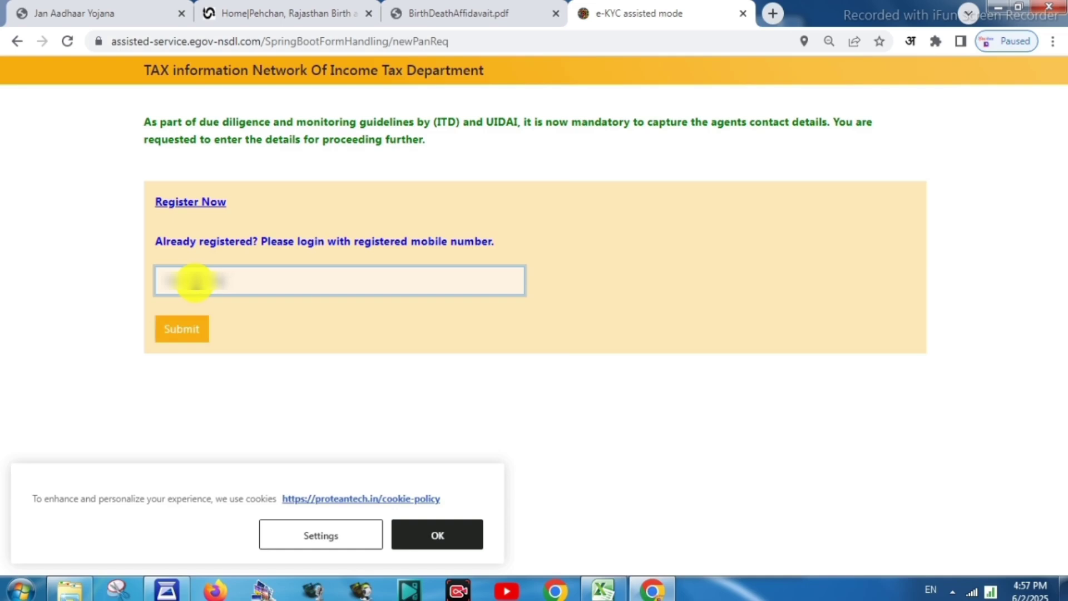
{"action": "left_click", "coordinate": [184, 333]}
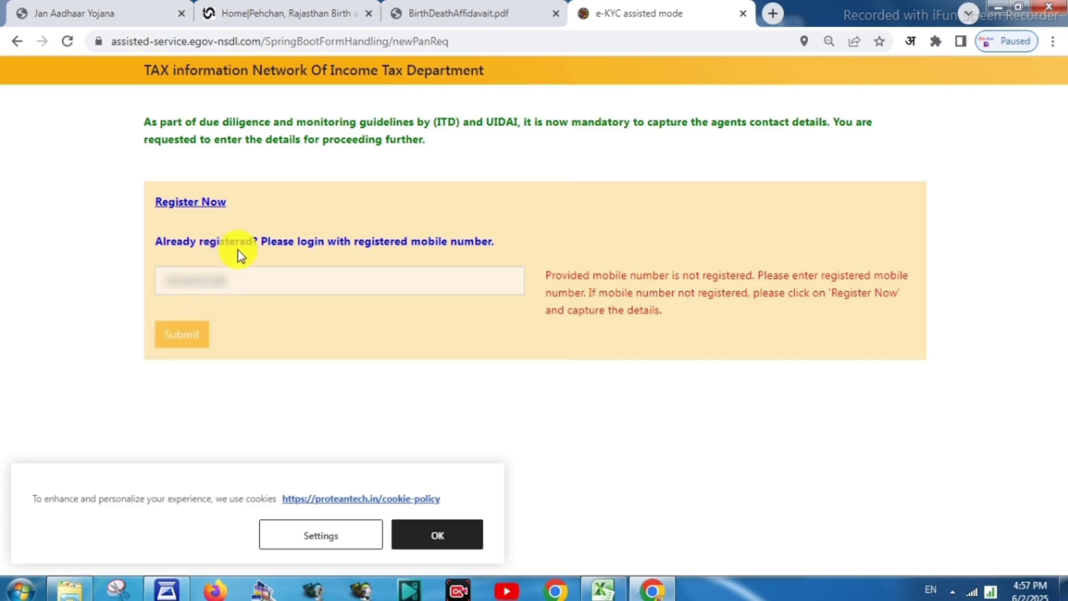
Open the Register Now form for a new agent
{"action": "double_click", "coordinate": [228, 281]}
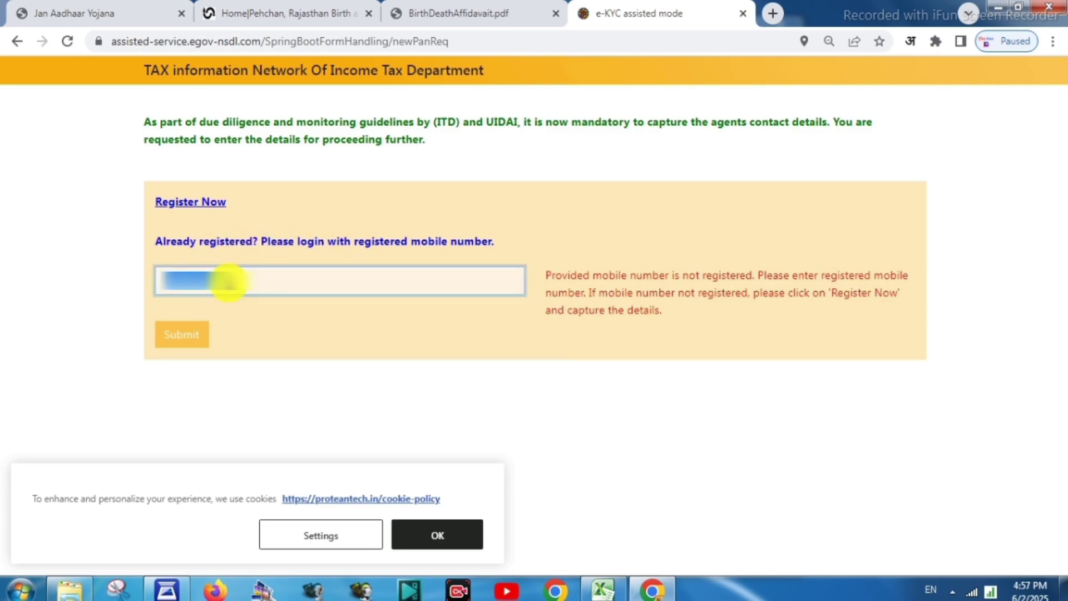
{"action": "left_click", "coordinate": [178, 282]}
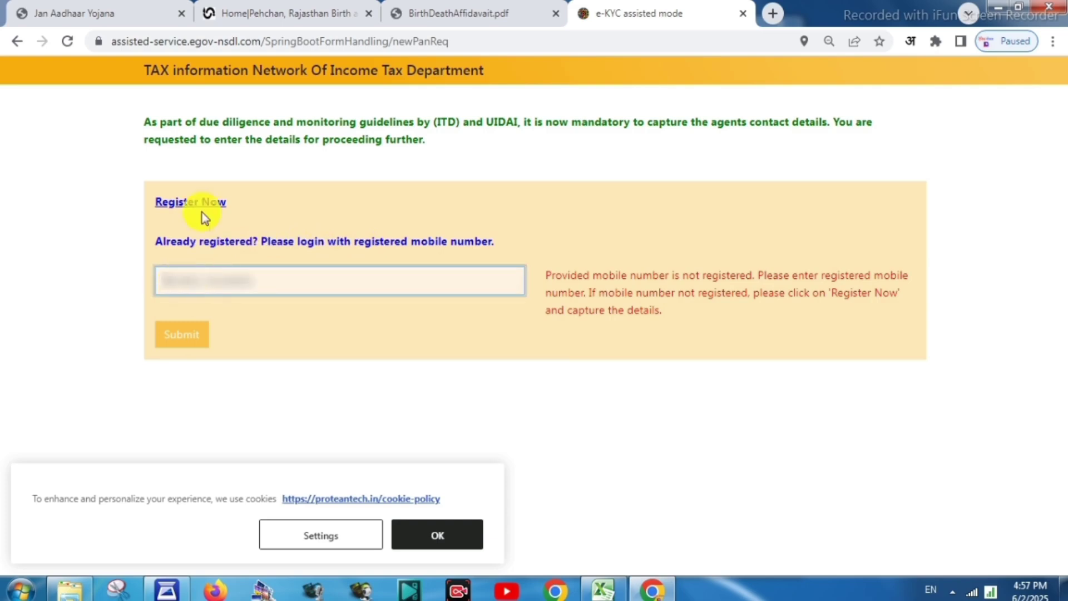
{"action": "left_click", "coordinate": [201, 206]}
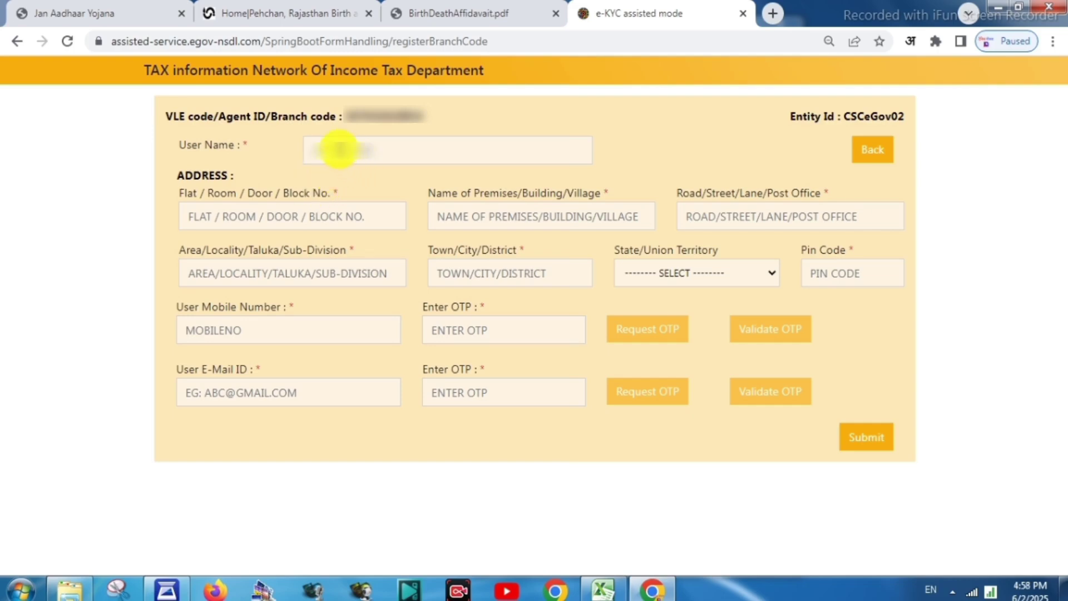
Enter the agent's user name and the address lines through town or district
{"action": "left_click", "coordinate": [339, 149]}
{"action": "type", "text": "unreadable"}
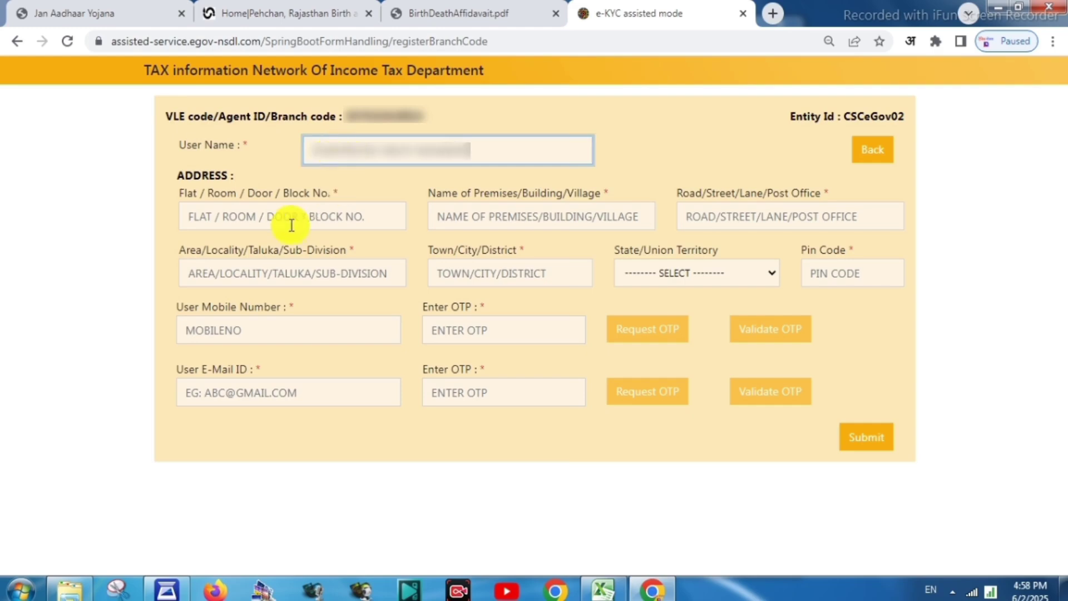
{"action": "left_click", "coordinate": [269, 219]}
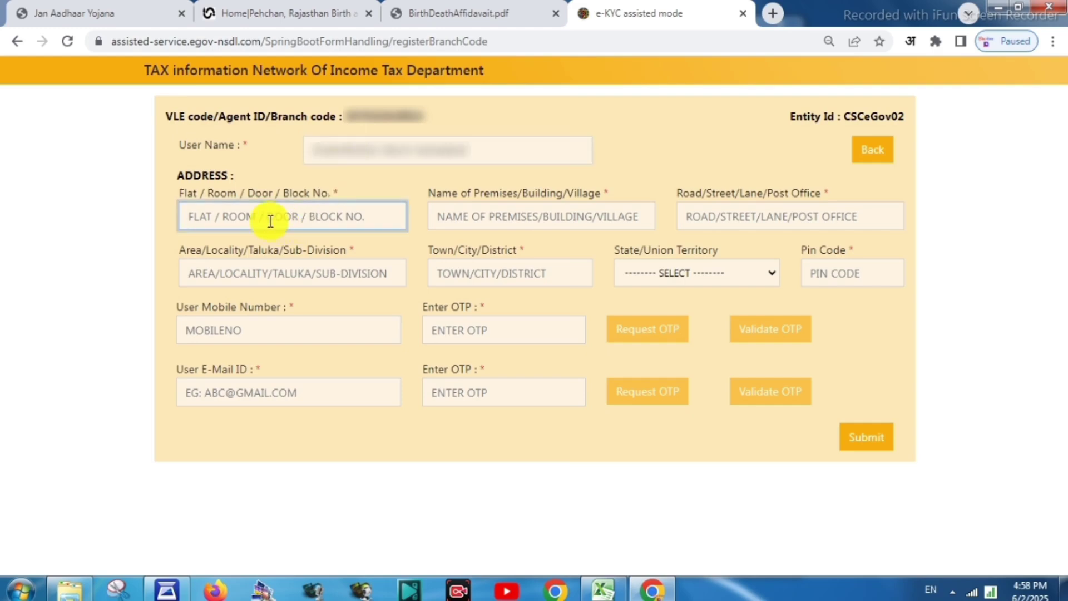
{"action": "type", "text": "MAHAVEER"}
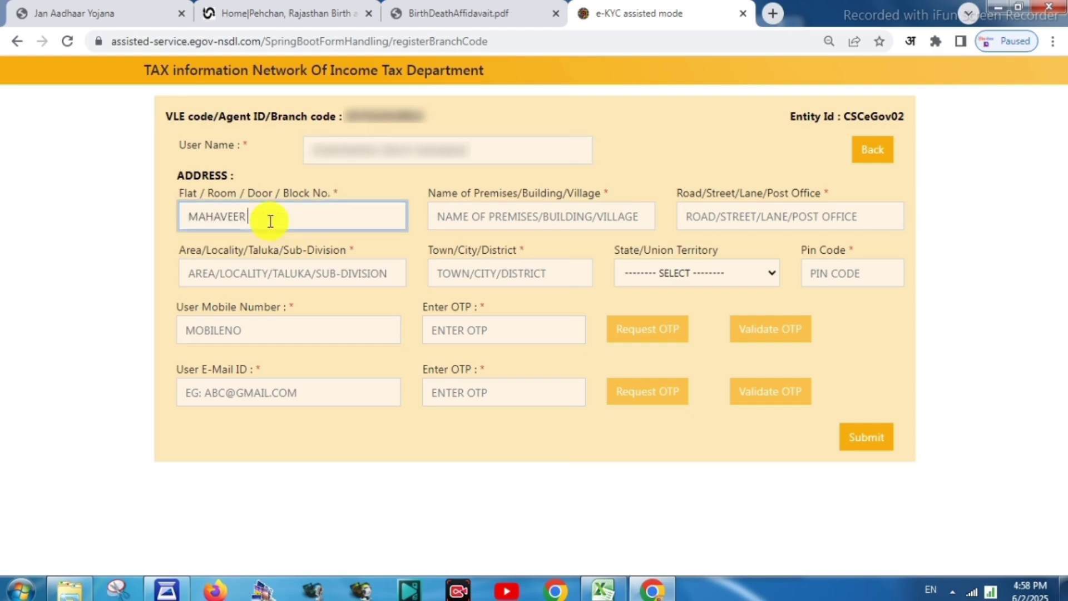
{"action": "key", "text": "Tab"}
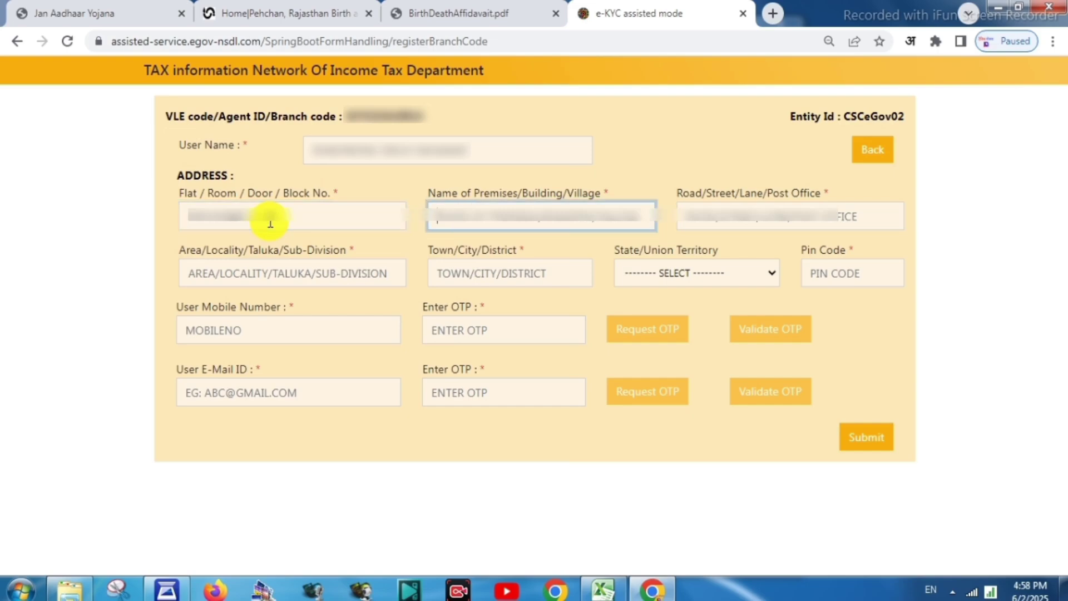
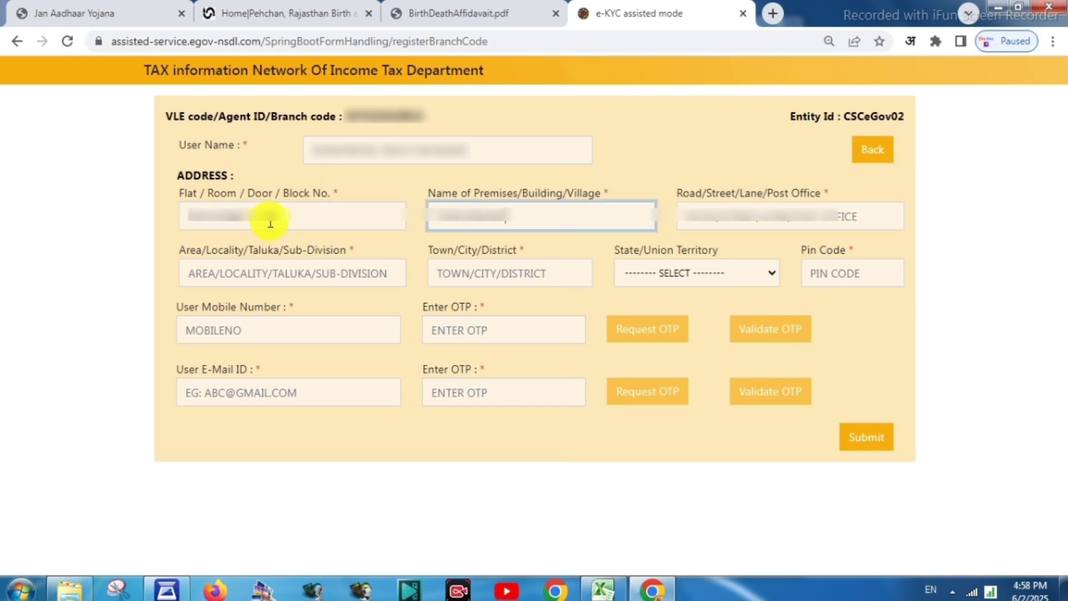
{"action": "key", "text": "Tab"}
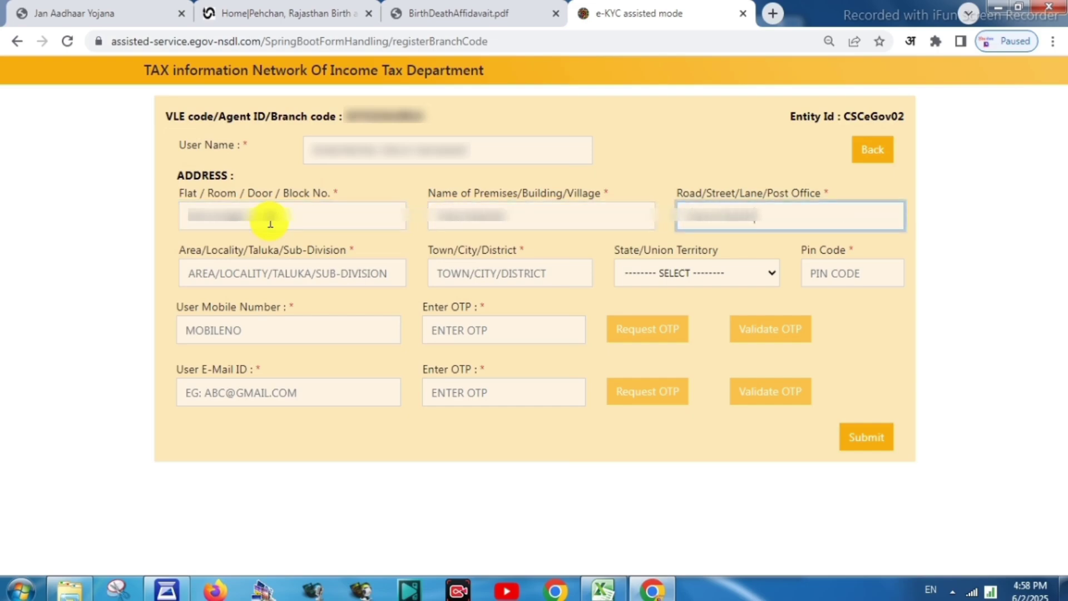
{"action": "key", "text": "Tab"}
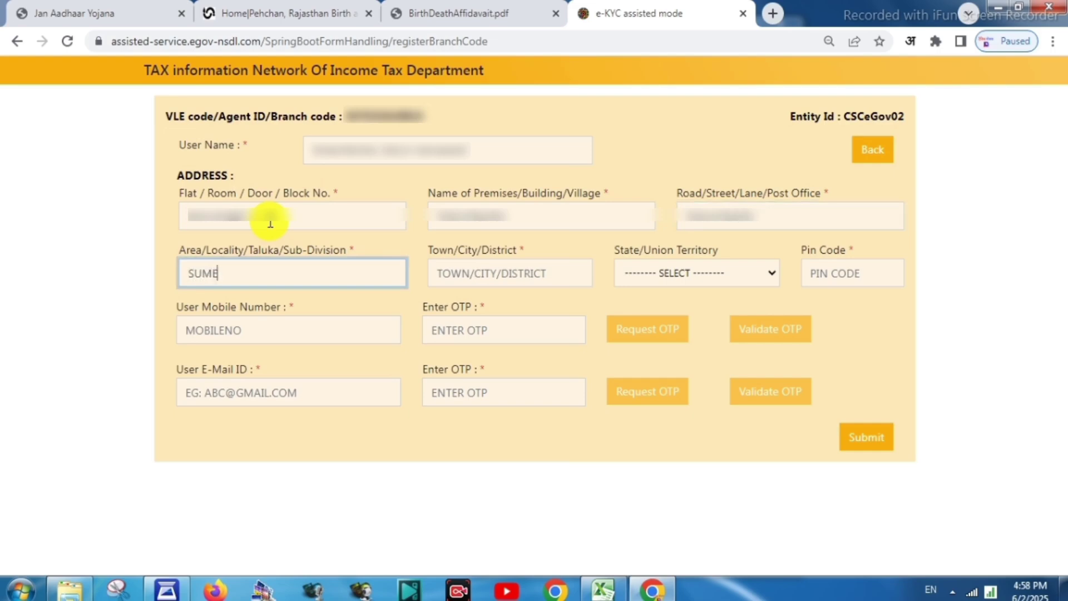
{"action": "key", "text": "Tab"}
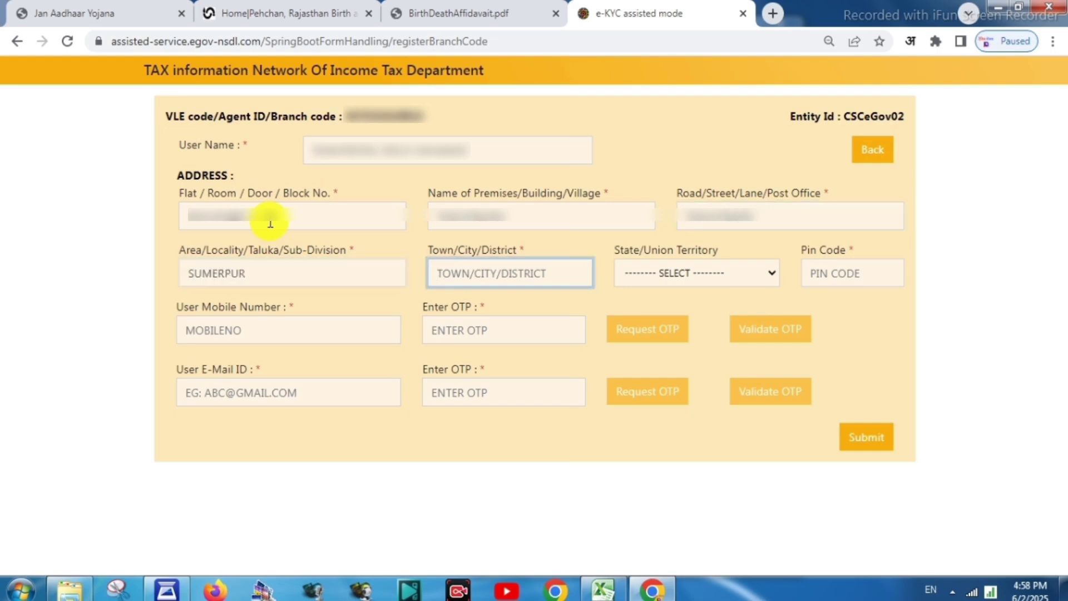
{"action": "key", "text": "Tab"}
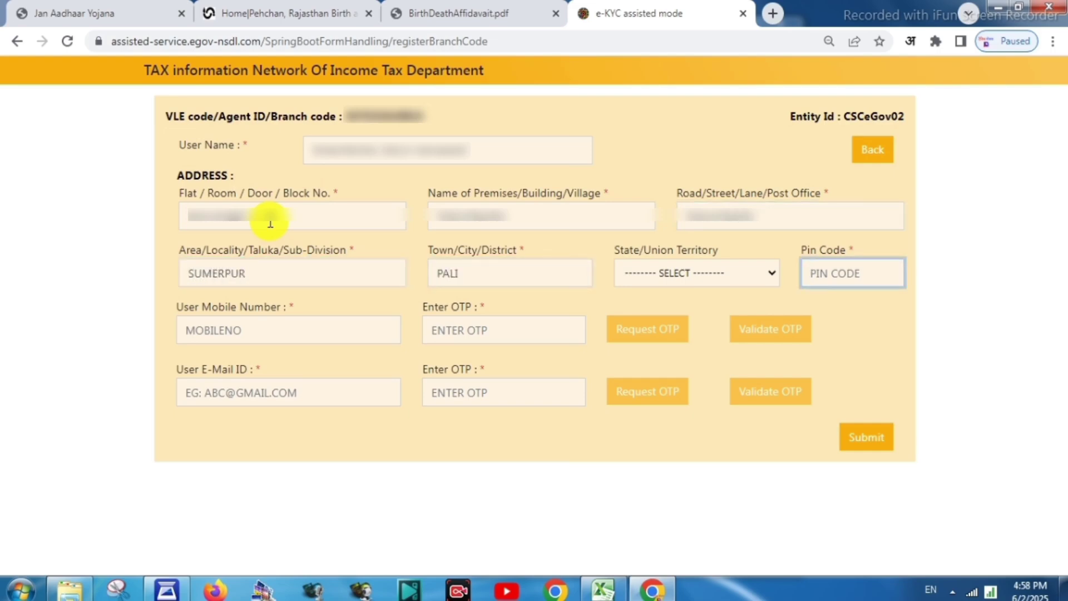
Choose RAJASTHAN as the state and enter the area pin code
{"action": "left_click", "coordinate": [747, 278]}
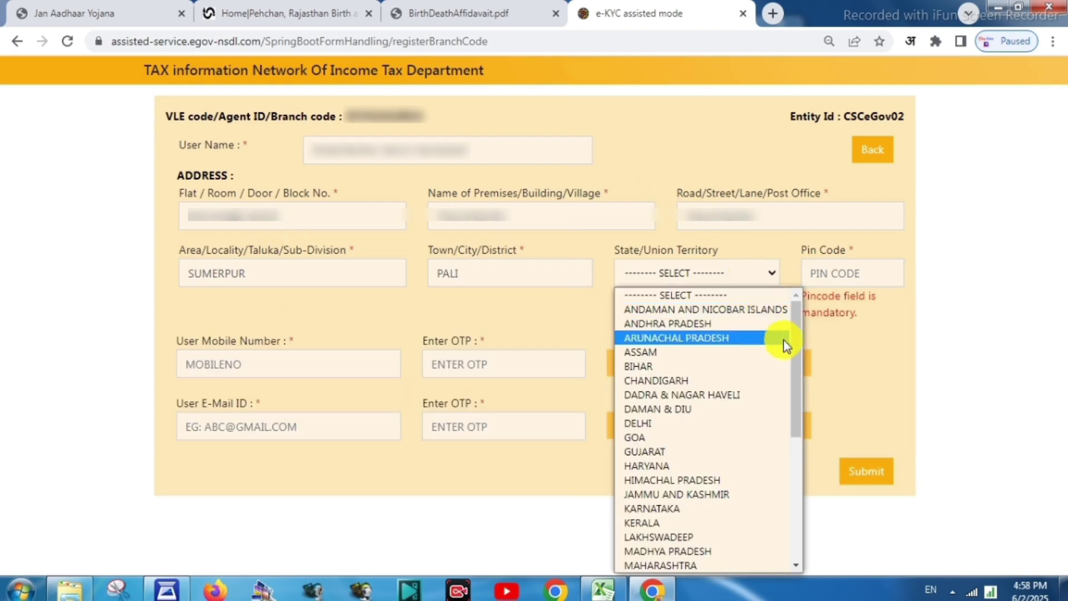
{"action": "left_click_drag", "start_coordinate": [796, 439], "coordinate": [797, 506]}
{"action": "scroll", "coordinate": [716, 513], "scroll_direction": "down", "scroll_amount": 3}
{"action": "left_click", "coordinate": [679, 424]}
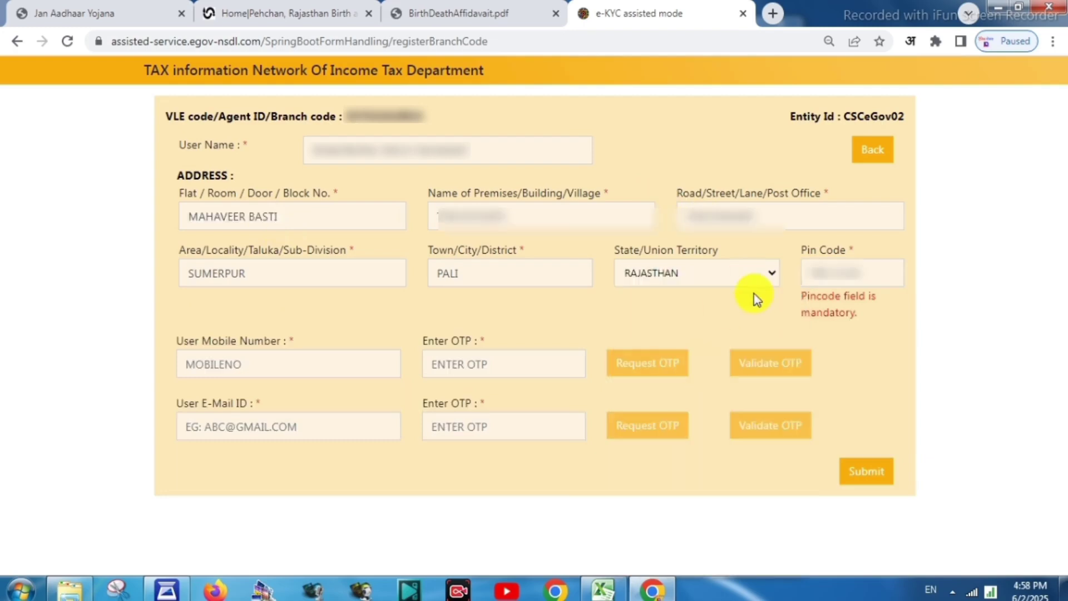
{"action": "left_click", "coordinate": [826, 273]}
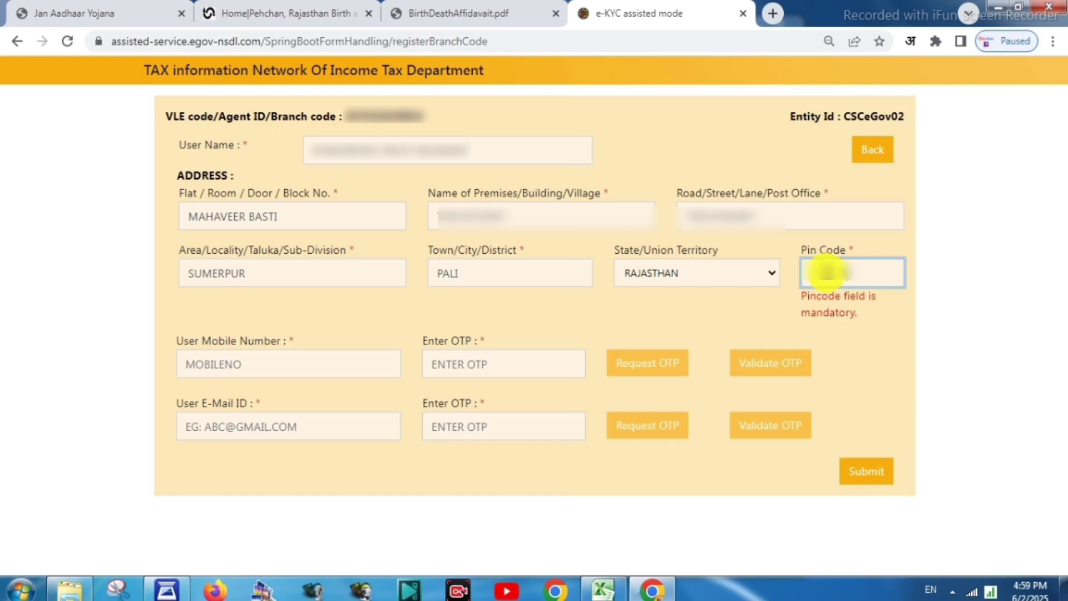
{"action": "type", "text": "306902"}
{"action": "left_click", "coordinate": [784, 306]}
Enter the agent's mobile number and e-mail address
{"action": "left_click", "coordinate": [245, 331]}
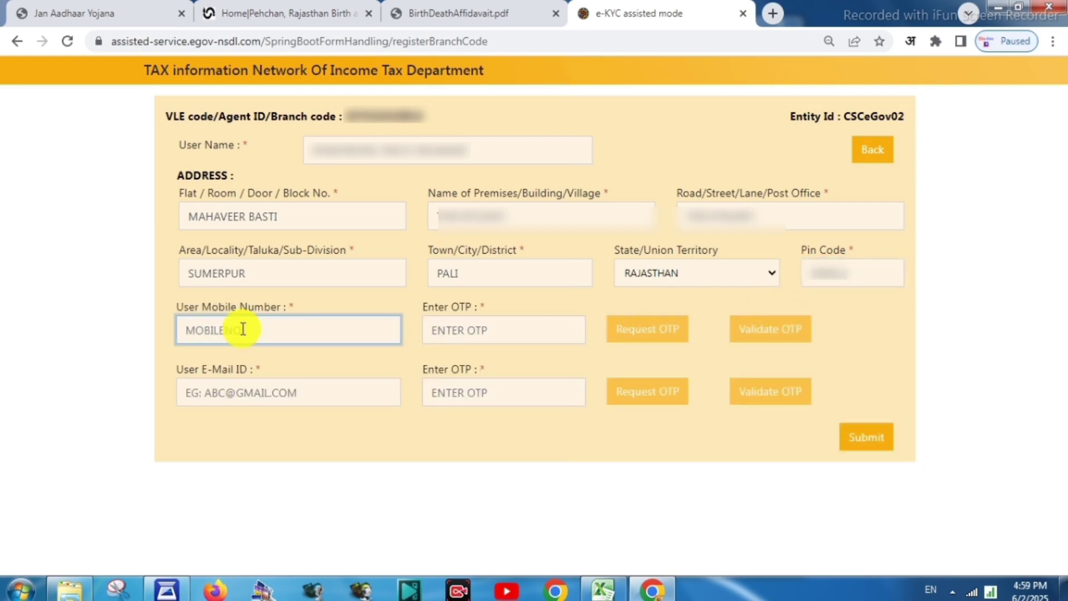
{"action": "type", "text": "•••••••"}
{"action": "left_click", "coordinate": [475, 332]}
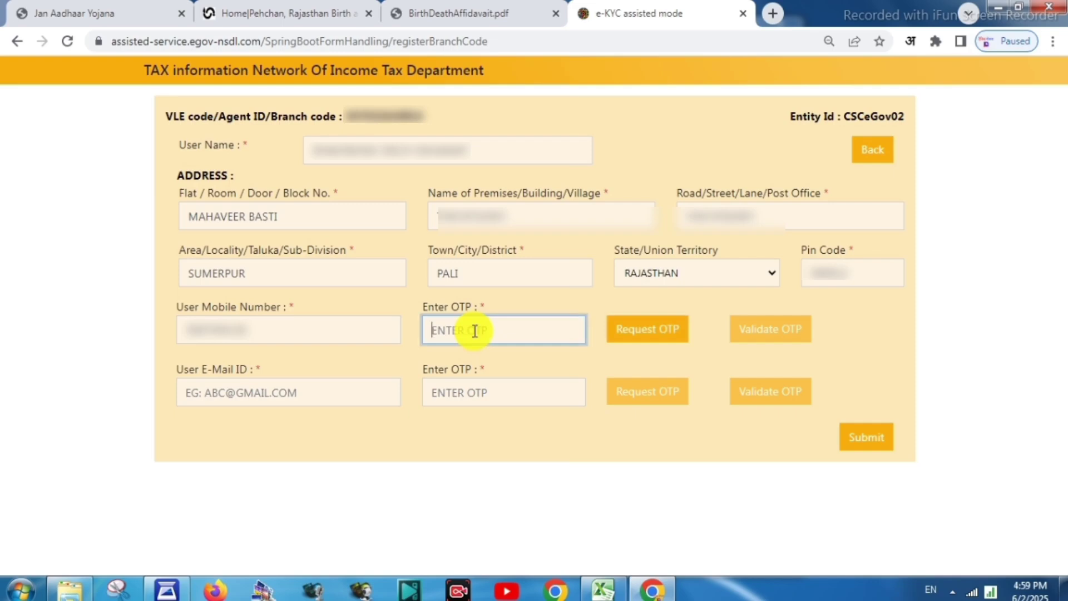
{"action": "left_click", "coordinate": [271, 391]}
{"action": "type", "text": "ERA"}
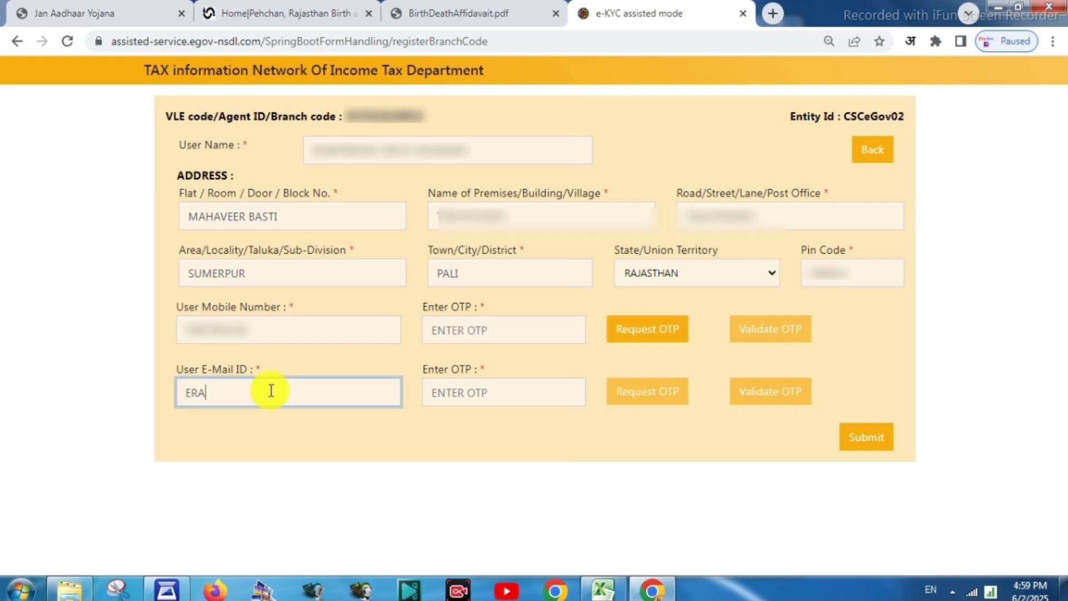
{"action": "type", "text": "NARA"}
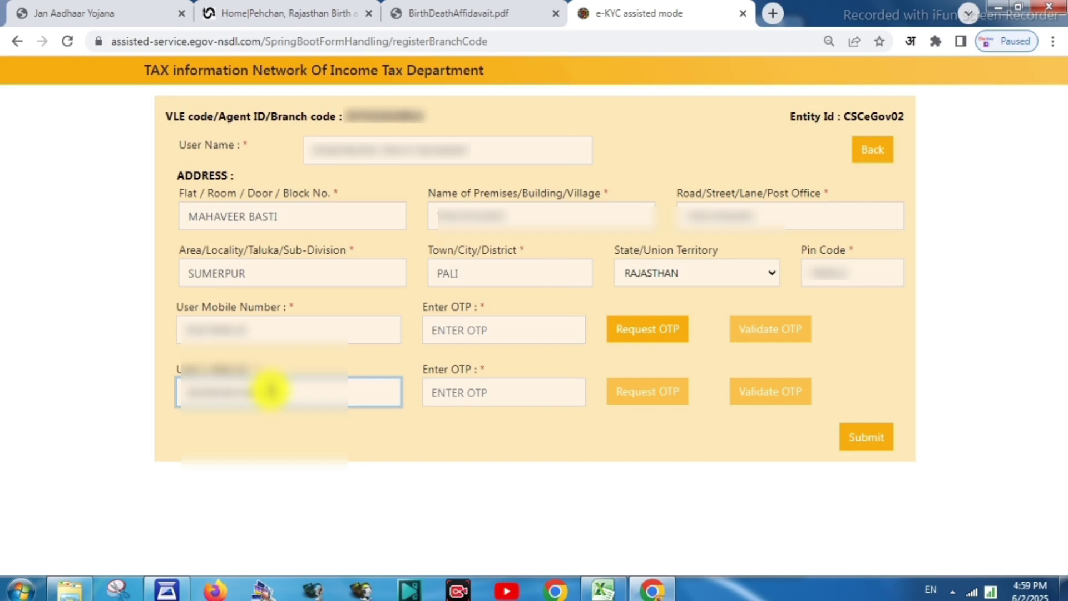
{"action": "left_click", "coordinate": [364, 422]}
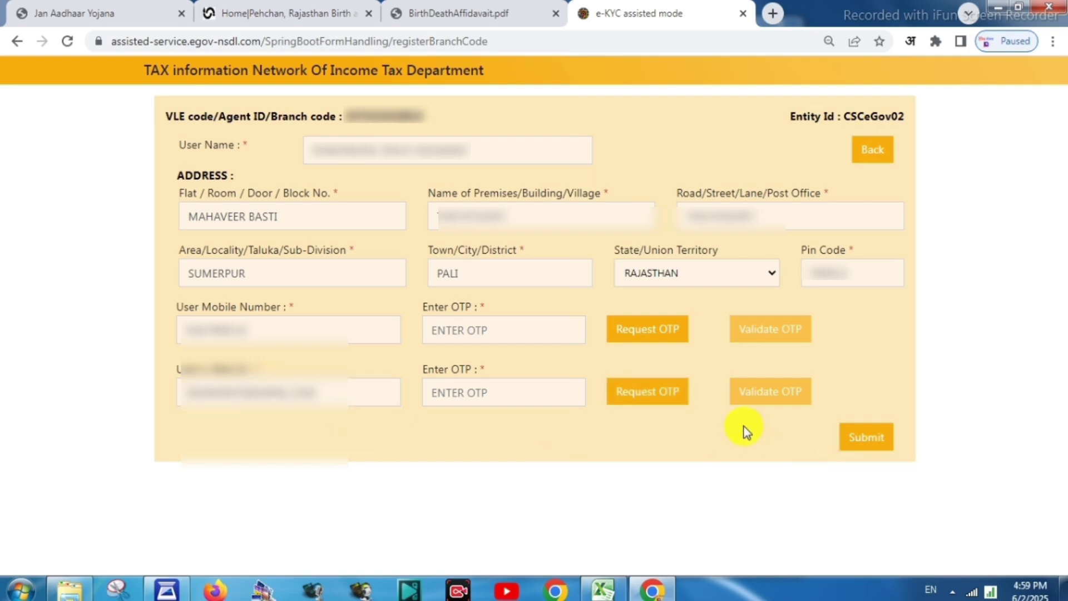
Request and validate the mobile OTP, then request the e-mail OTP
{"action": "left_click", "coordinate": [647, 338]}
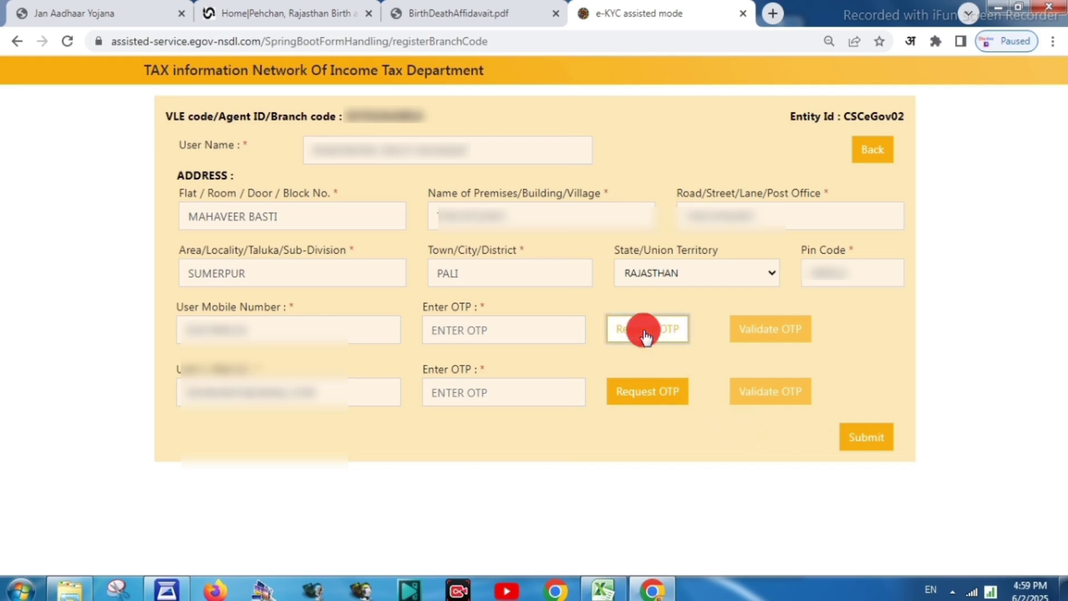
{"action": "left_click", "coordinate": [500, 333]}
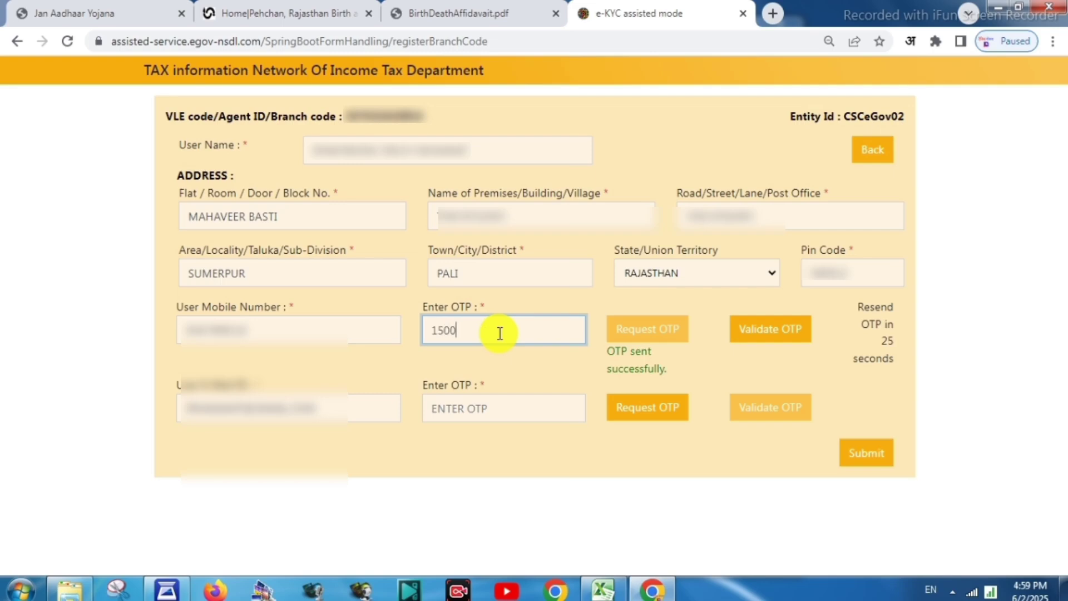
{"action": "left_click", "coordinate": [770, 331]}
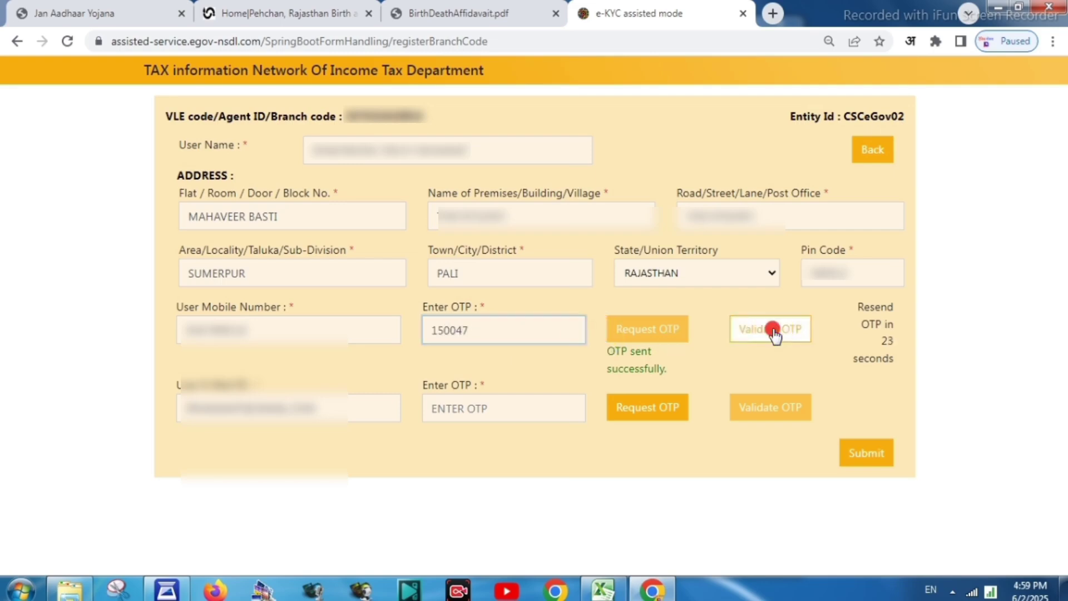
{"action": "left_click", "coordinate": [472, 425]}
{"action": "left_click", "coordinate": [634, 424]}
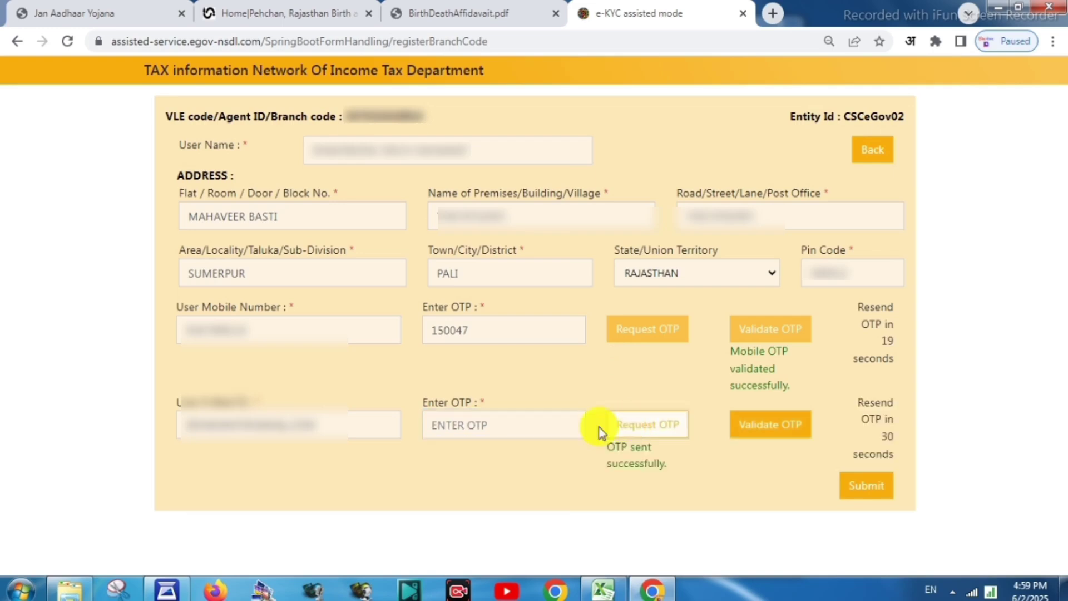
Fill the received e-mail OTP into the second OTP box and validate it
{"action": "left_click", "coordinate": [482, 427]}
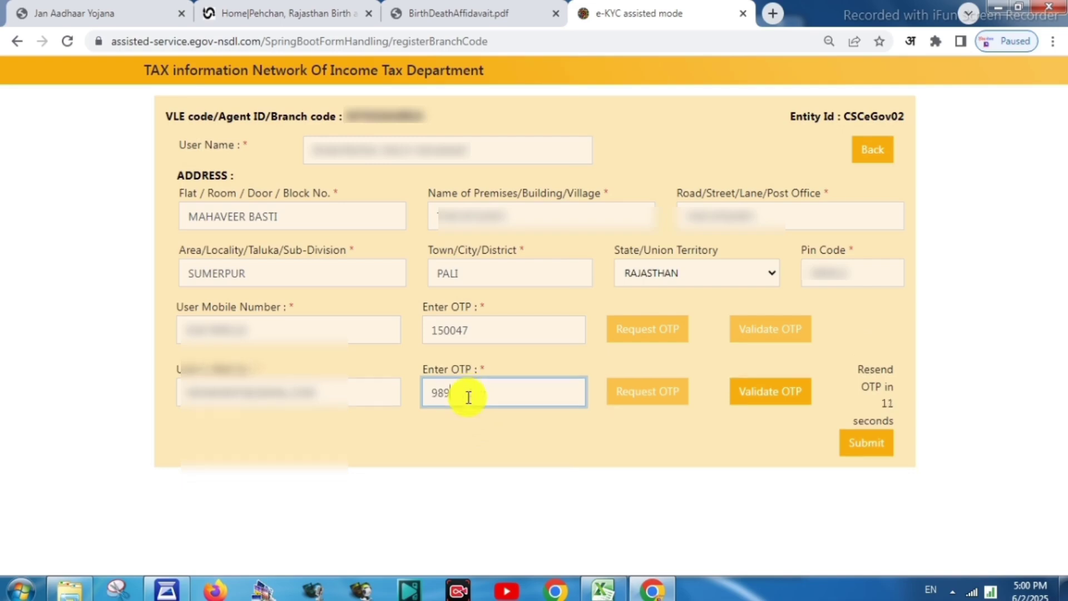
{"action": "left_click", "coordinate": [774, 398]}
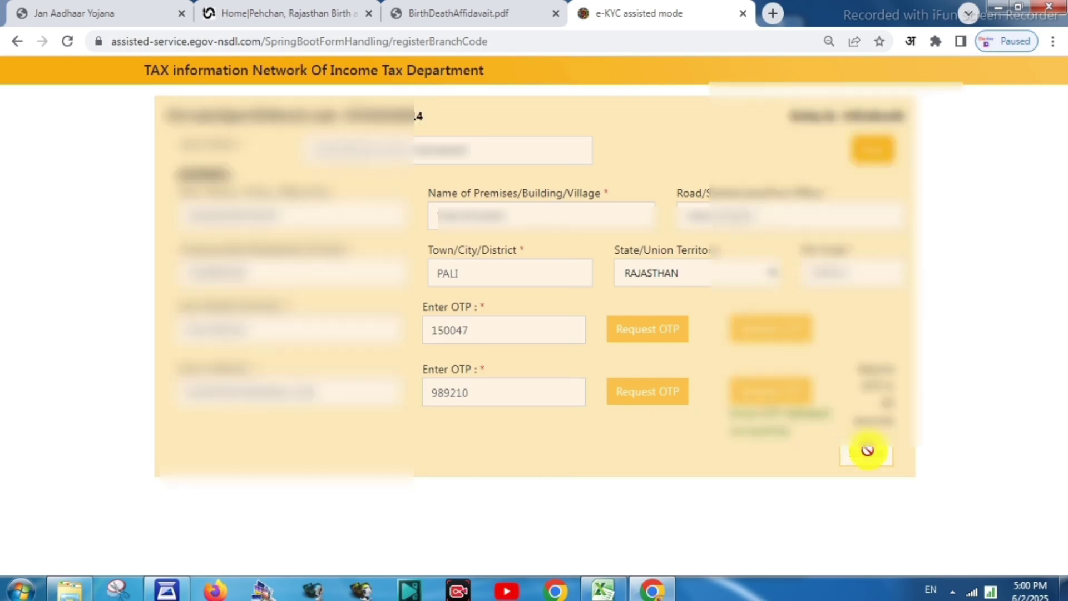
Submit the agent registration form and accept the confirmation with Ok
{"action": "left_click", "coordinate": [868, 451]}
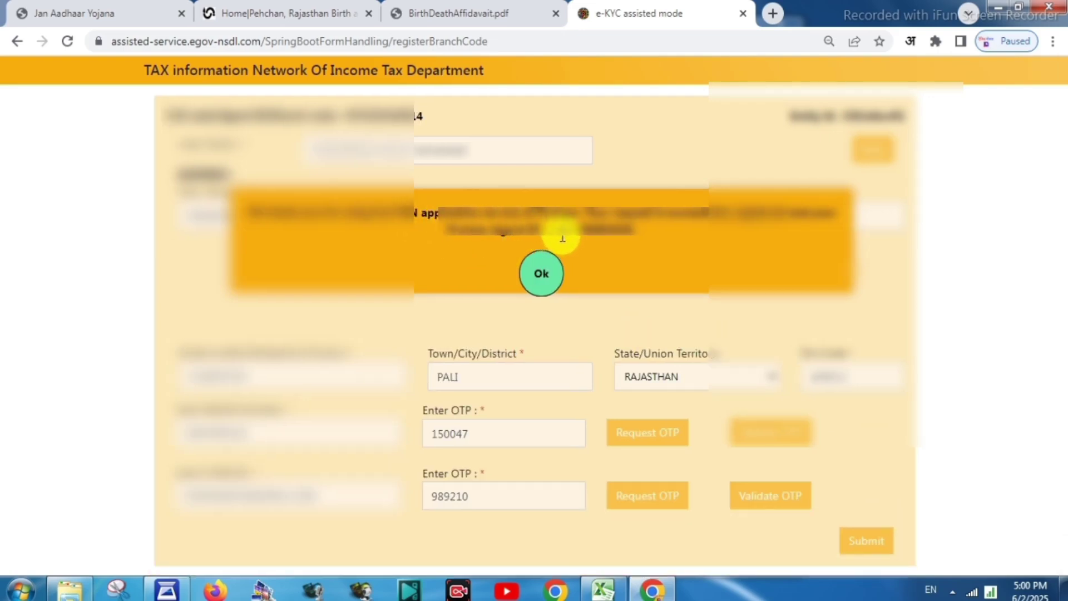
{"action": "left_click", "coordinate": [542, 275]}
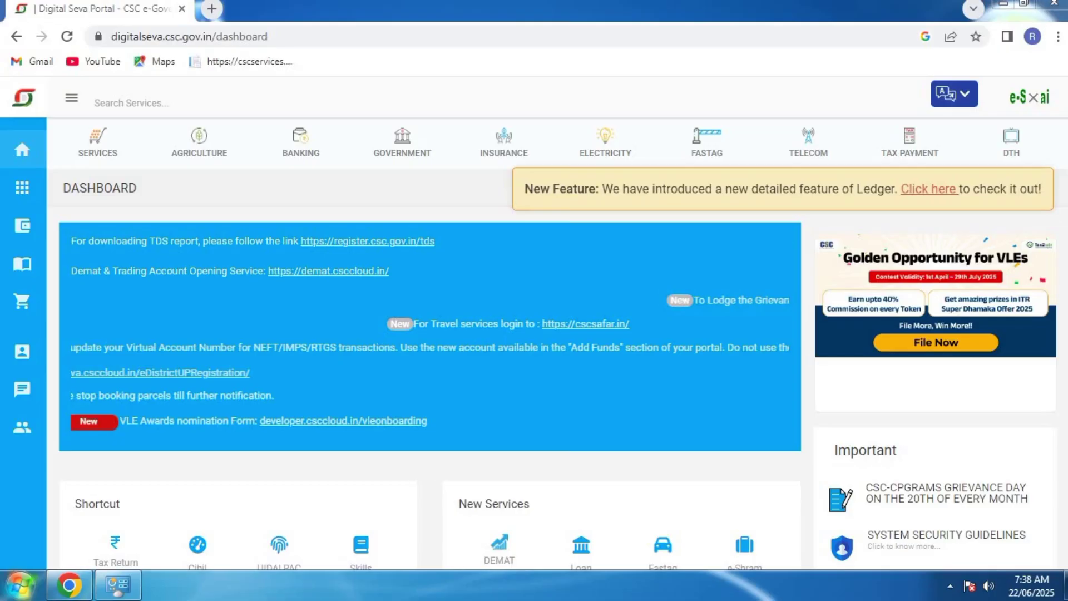